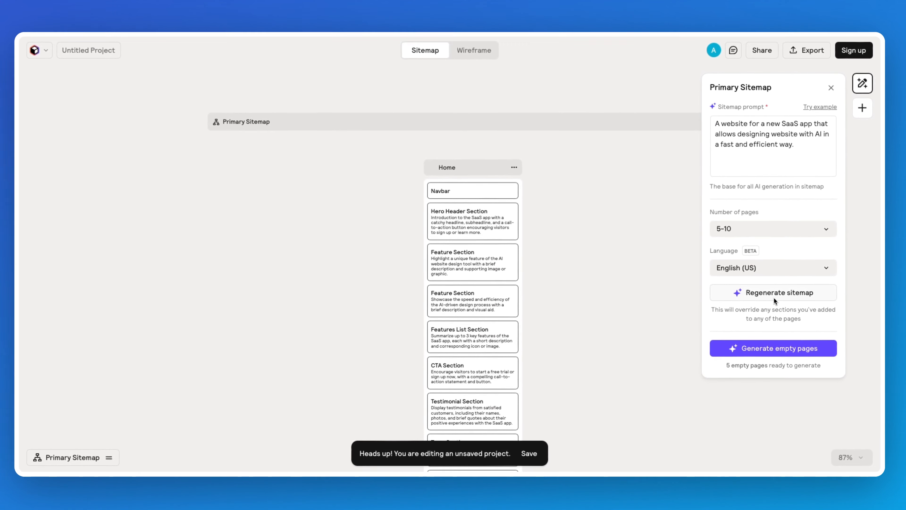
Step: Examine the Home page's section list and the empty child pages in the sitemap
{"action": "scroll", "coordinate": [553, 246], "scroll_direction": "down", "scroll_amount": 10}
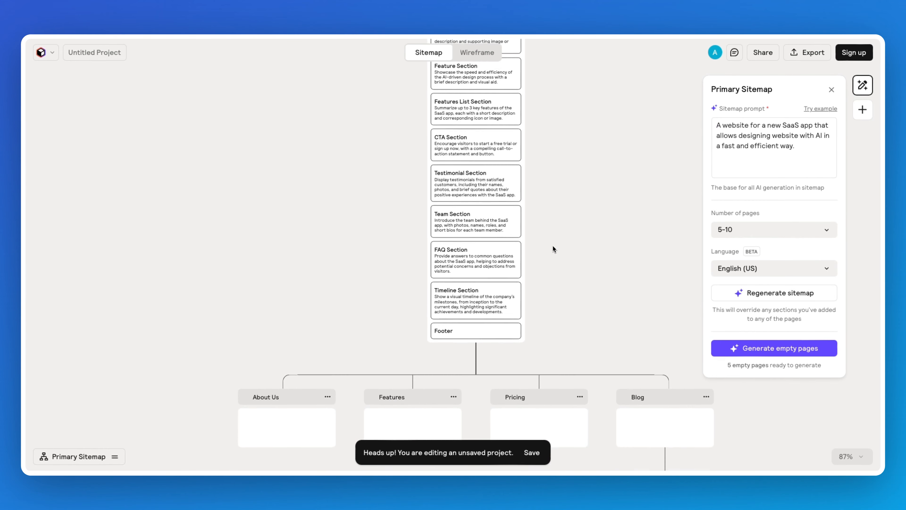
{"action": "scroll", "coordinate": [553, 246], "scroll_direction": "down", "scroll_amount": 2}
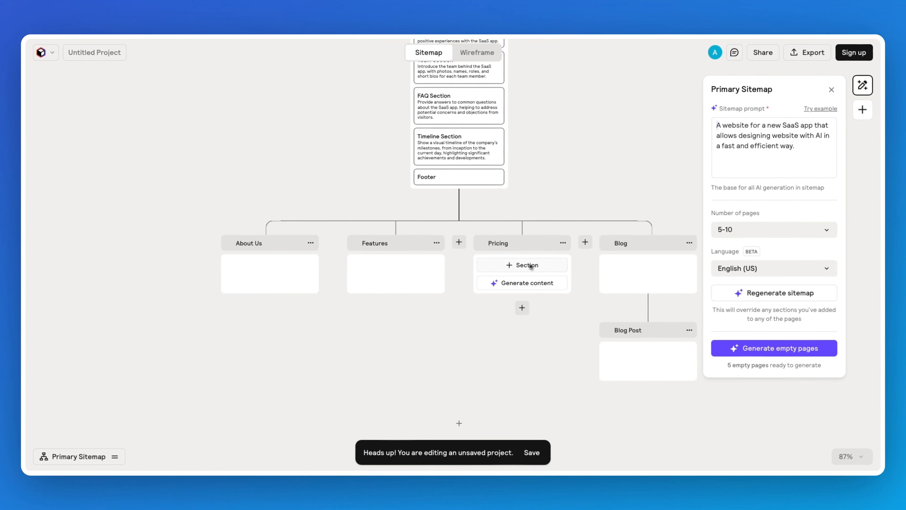
{"action": "scroll", "coordinate": [504, 259], "scroll_direction": "up", "scroll_amount": 2}
{"action": "scroll", "coordinate": [503, 261], "scroll_direction": "up", "scroll_amount": 8}
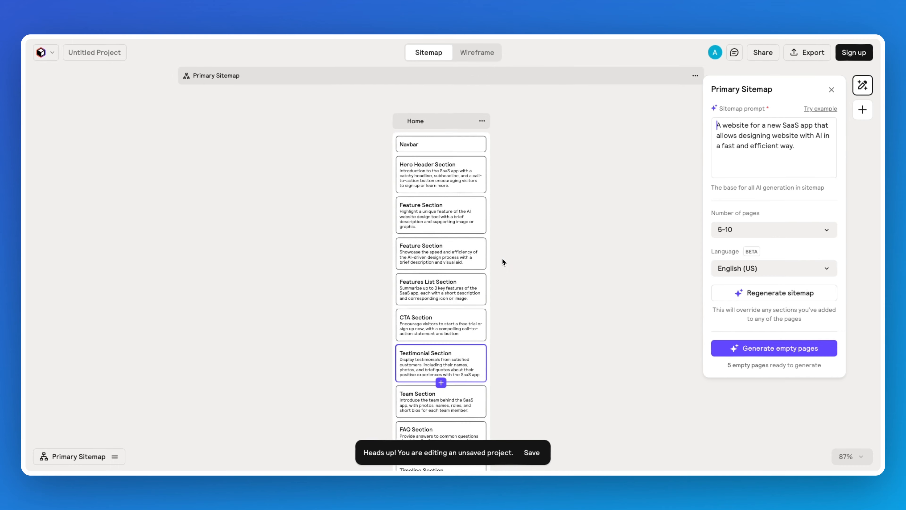
{"action": "scroll", "coordinate": [443, 204], "scroll_direction": "up", "scroll_amount": 5}
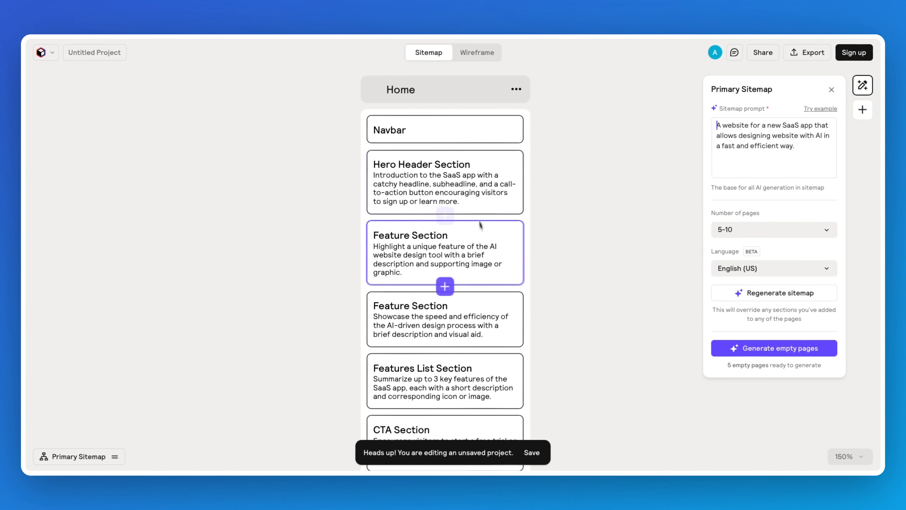
{"action": "scroll", "coordinate": [493, 180], "scroll_direction": "up", "scroll_amount": 3}
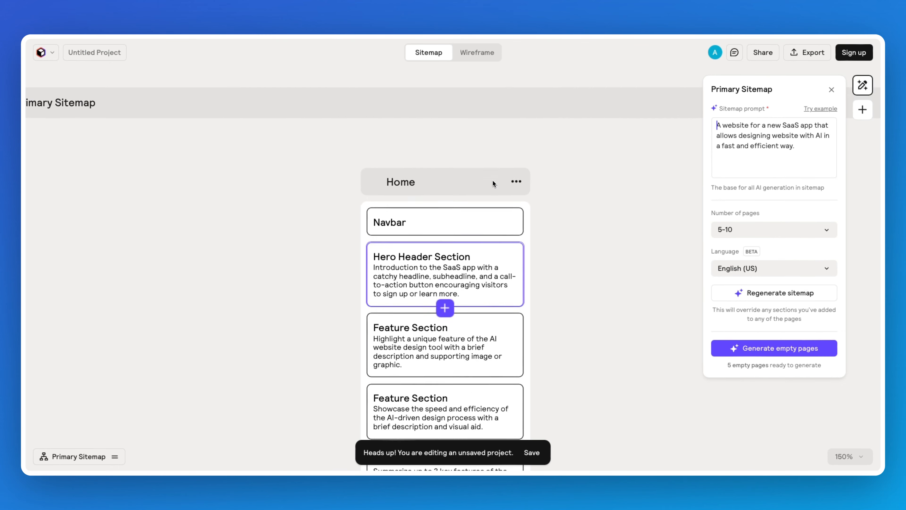
{"action": "scroll", "coordinate": [489, 209], "scroll_direction": "down", "scroll_amount": 5}
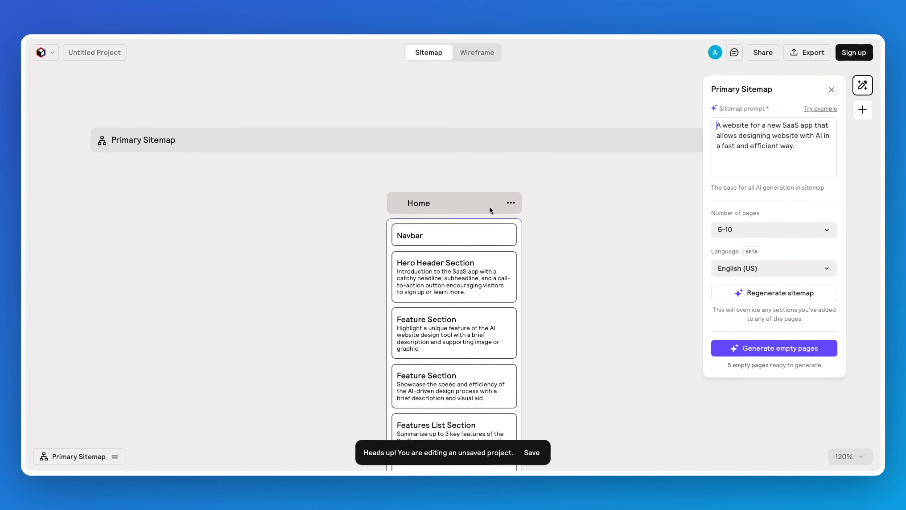
{"action": "scroll", "coordinate": [490, 208], "scroll_direction": "down", "scroll_amount": 5}
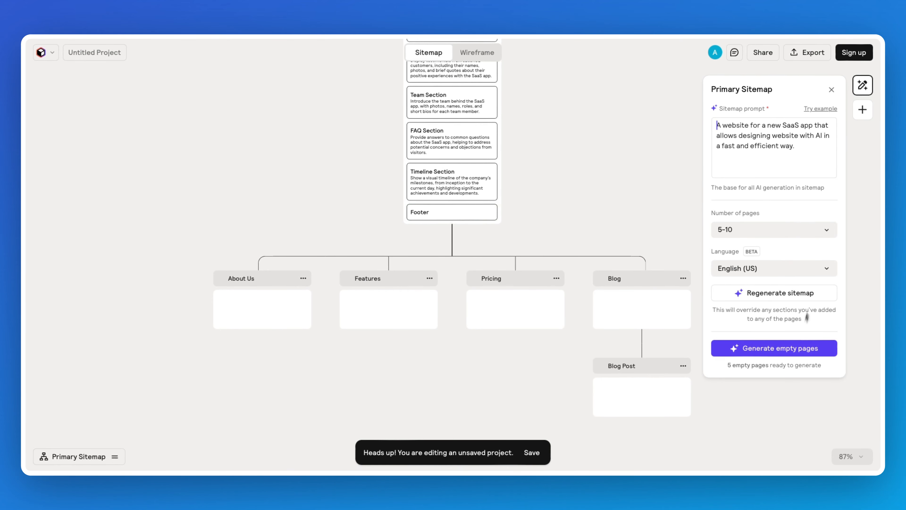
Step: Generate the content of the empty About Us, Features, Pricing, Blog and Blog Post pages
{"action": "left_click", "coordinate": [776, 351]}
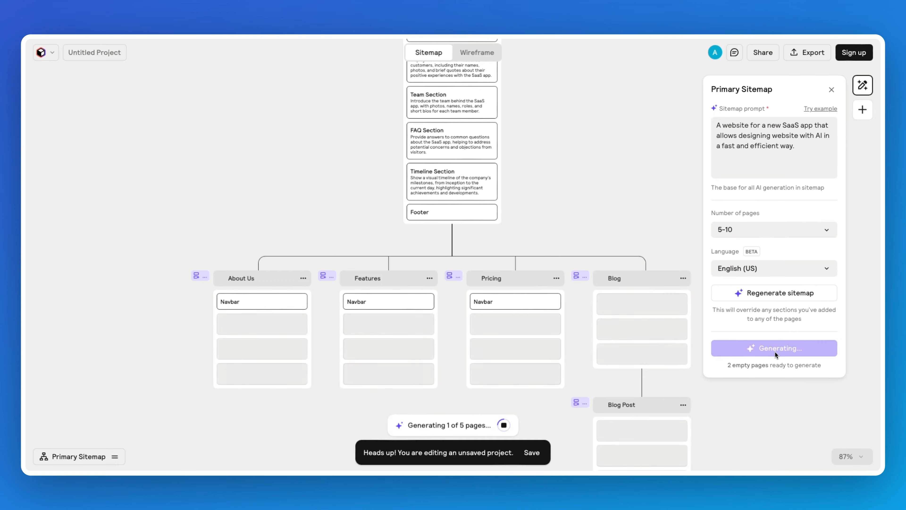
{"action": "scroll", "coordinate": [454, 313], "scroll_direction": "down", "scroll_amount": 4}
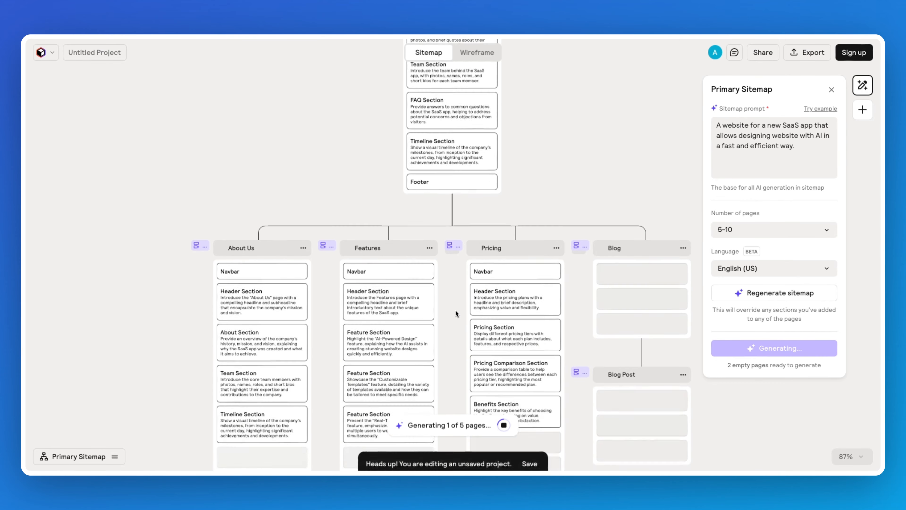
{"action": "scroll", "coordinate": [456, 264], "scroll_direction": "down", "scroll_amount": 1}
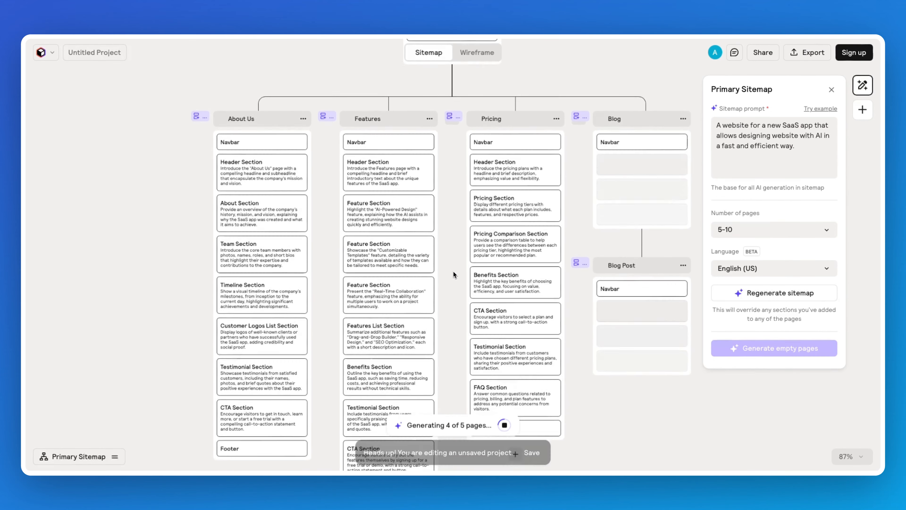
{"action": "scroll", "coordinate": [454, 263], "scroll_direction": "up", "scroll_amount": 1}
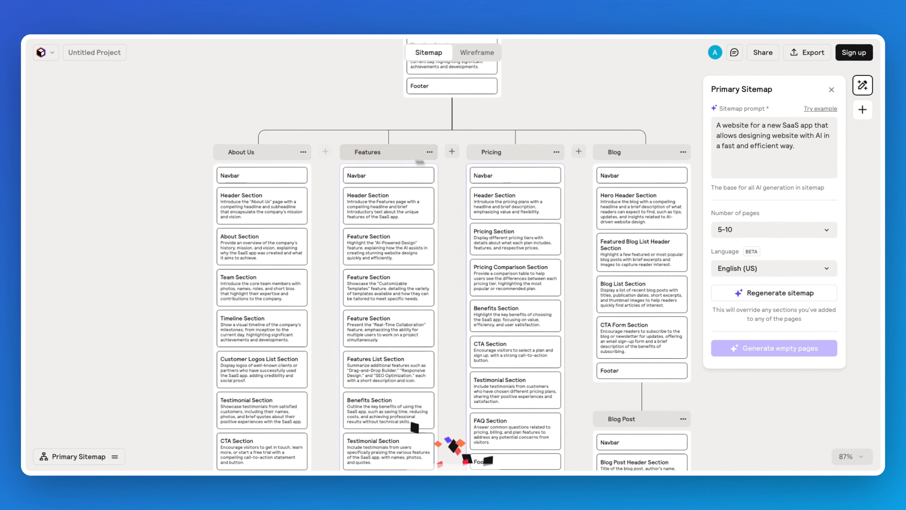
Step: Review the section descriptions on the Home page and the generated sections of the child pages
{"action": "scroll", "coordinate": [532, 213], "scroll_direction": "up", "scroll_amount": 10}
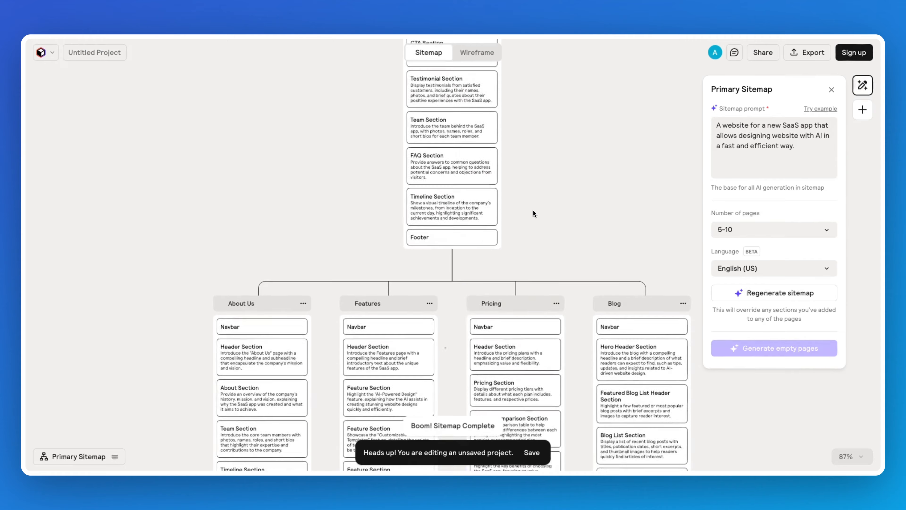
{"action": "scroll", "coordinate": [478, 179], "scroll_direction": "up", "scroll_amount": 5}
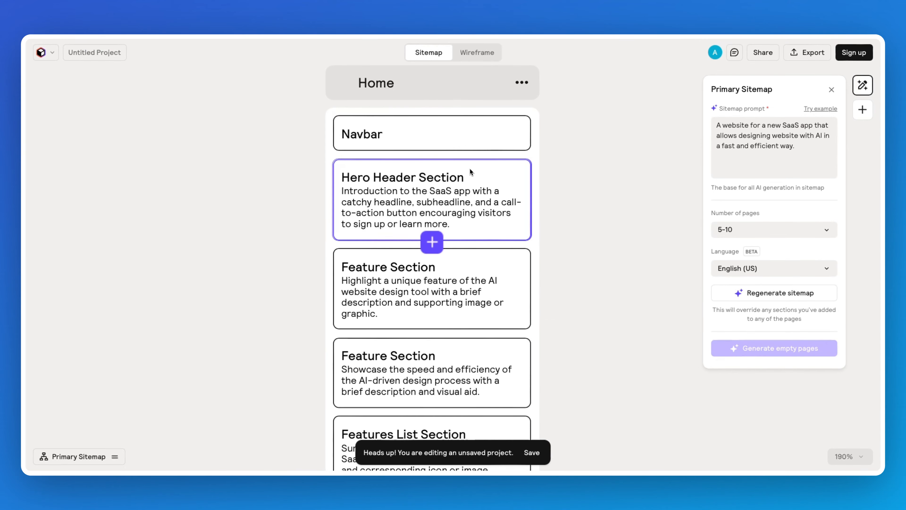
{"action": "scroll", "coordinate": [478, 180], "scroll_direction": "down", "scroll_amount": 1}
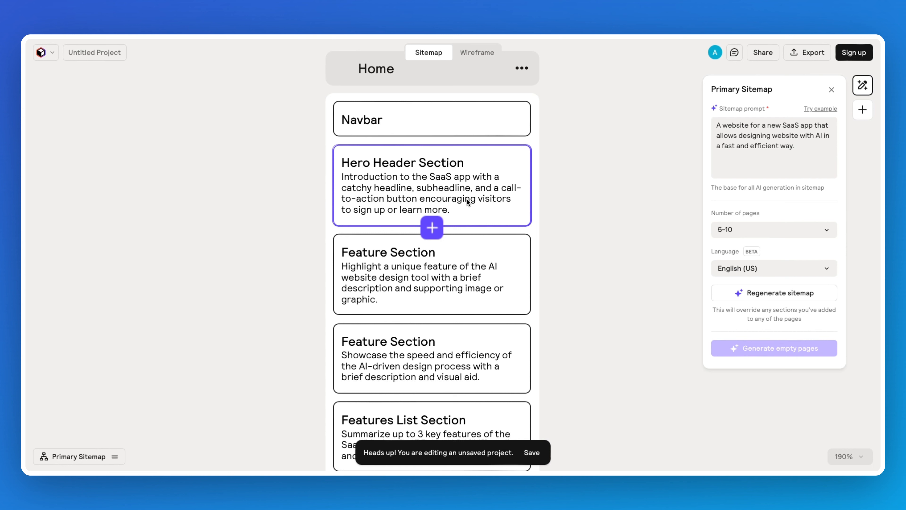
{"action": "scroll", "coordinate": [467, 201], "scroll_direction": "down", "scroll_amount": 1}
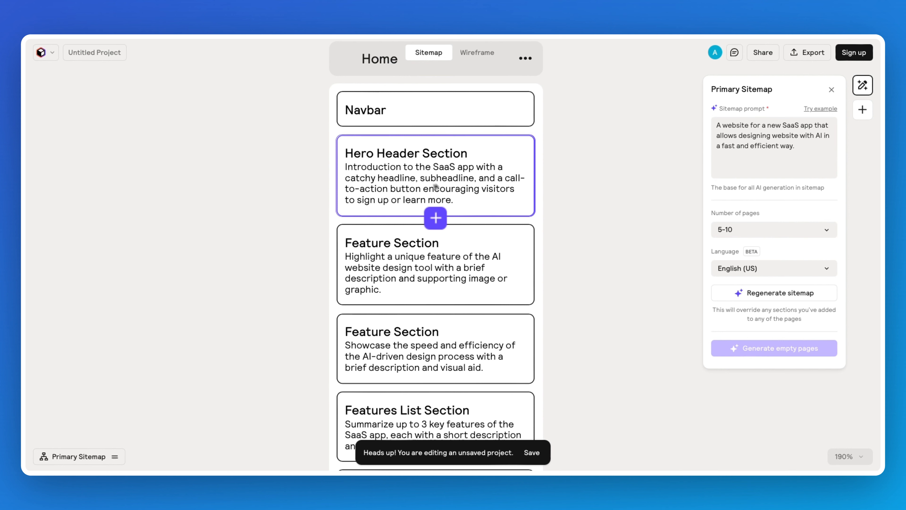
{"action": "scroll", "coordinate": [466, 186], "scroll_direction": "down", "scroll_amount": 5}
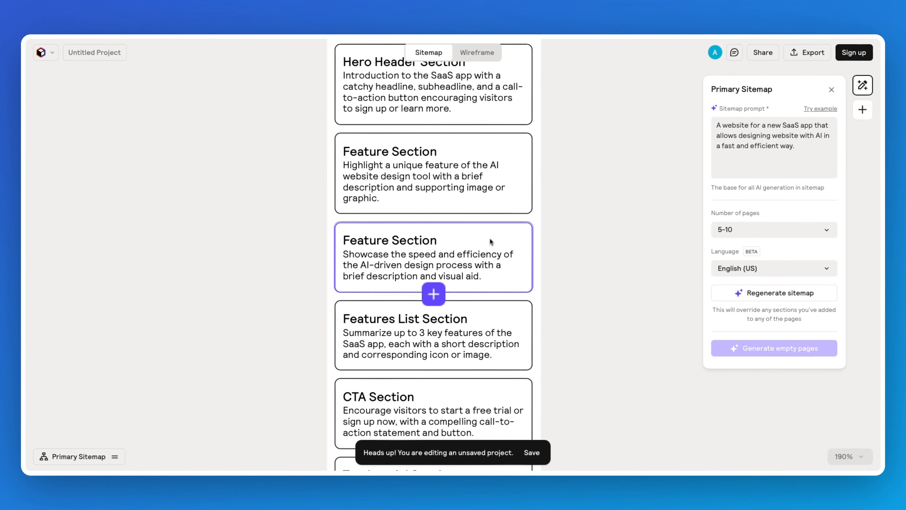
{"action": "scroll", "coordinate": [486, 240], "scroll_direction": "down", "scroll_amount": 3}
{"action": "scroll", "coordinate": [482, 240], "scroll_direction": "down", "scroll_amount": 4}
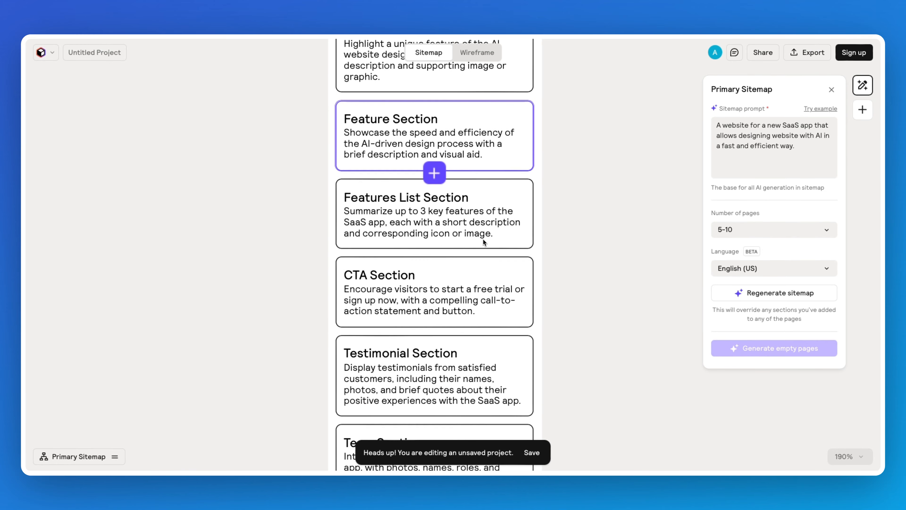
{"action": "scroll", "coordinate": [483, 240], "scroll_direction": "down", "scroll_amount": 4}
{"action": "scroll", "coordinate": [482, 240], "scroll_direction": "down", "scroll_amount": 5}
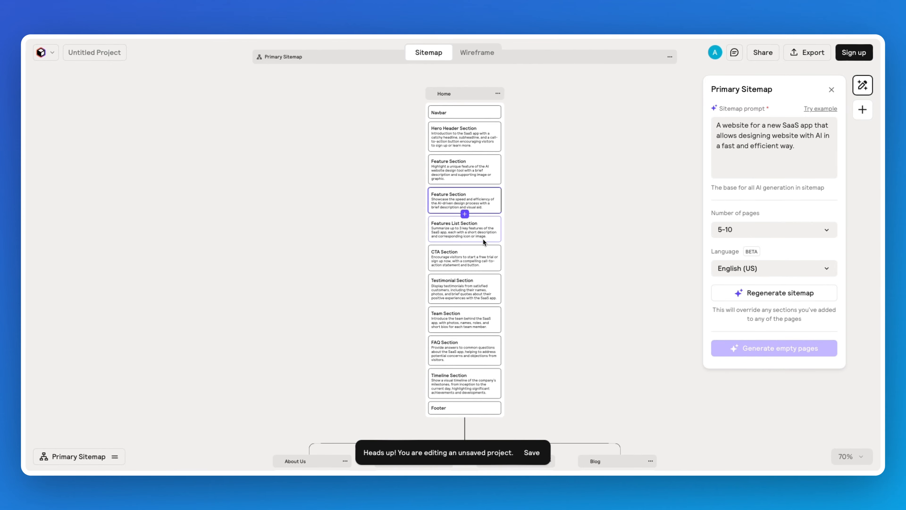
{"action": "scroll", "coordinate": [483, 239], "scroll_direction": "down", "scroll_amount": 2}
{"action": "scroll", "coordinate": [482, 239], "scroll_direction": "up", "scroll_amount": 5}
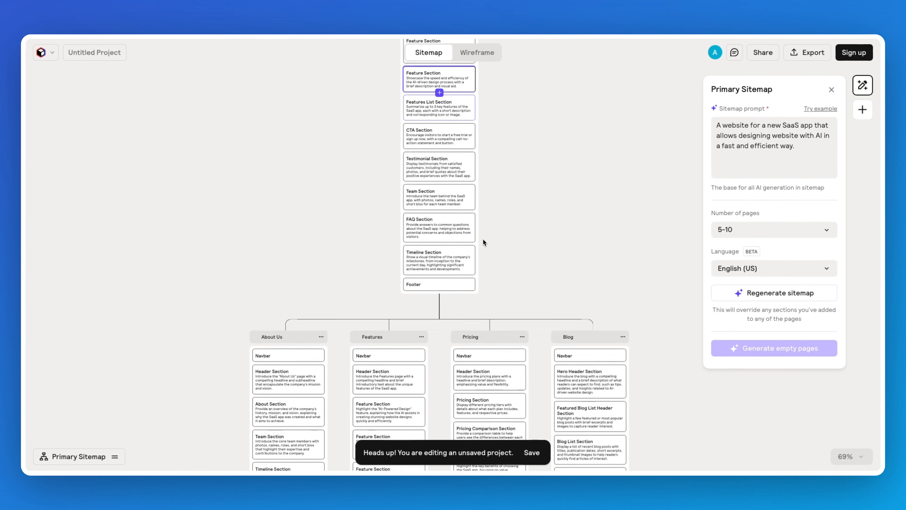
{"action": "scroll", "coordinate": [483, 242], "scroll_direction": "up", "scroll_amount": 3}
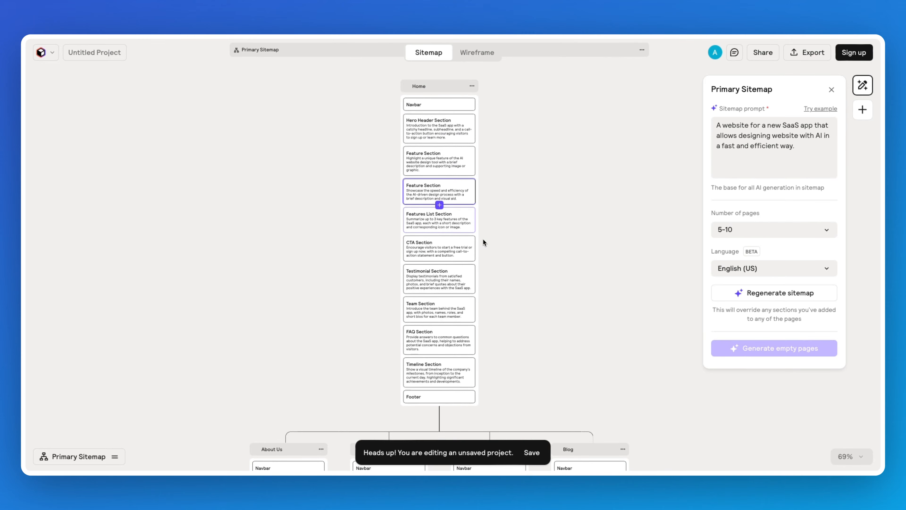
{"action": "scroll", "coordinate": [482, 240], "scroll_direction": "down", "scroll_amount": 10}
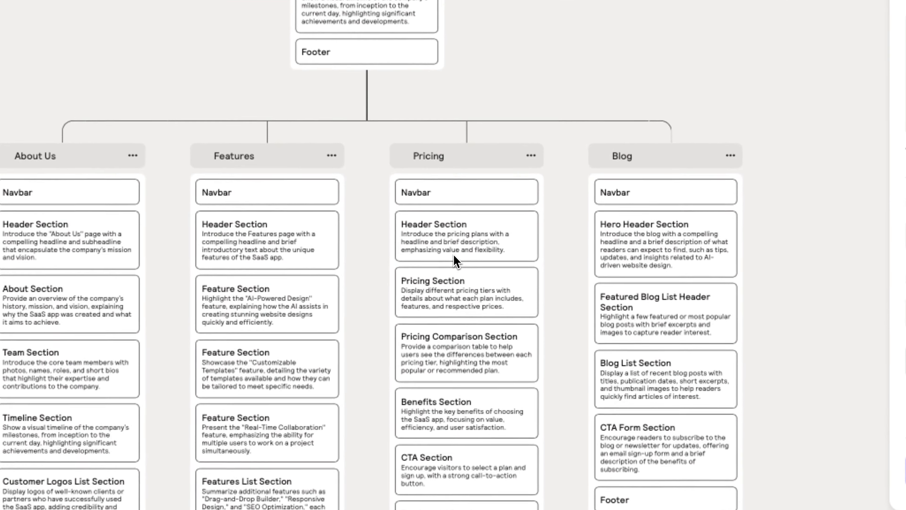
{"action": "scroll", "coordinate": [459, 251], "scroll_direction": "down", "scroll_amount": 5}
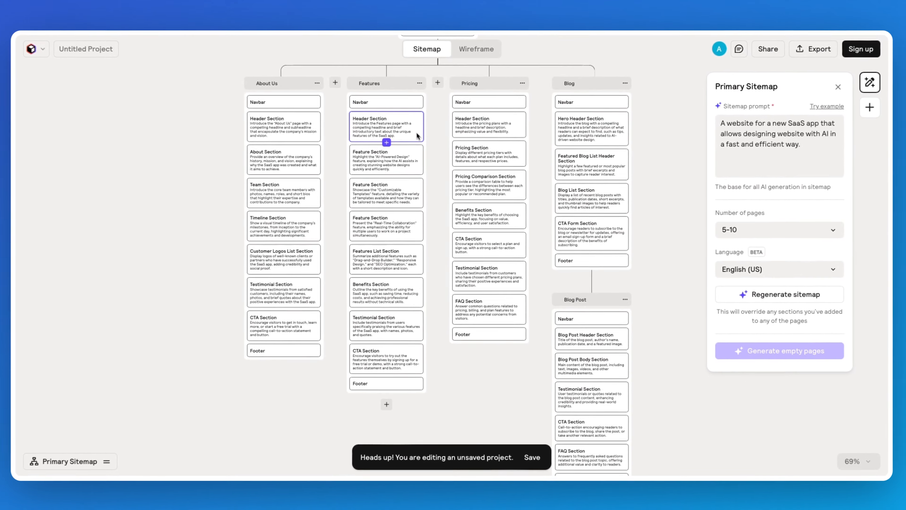
{"action": "scroll", "coordinate": [416, 129], "scroll_direction": "up", "scroll_amount": 3}
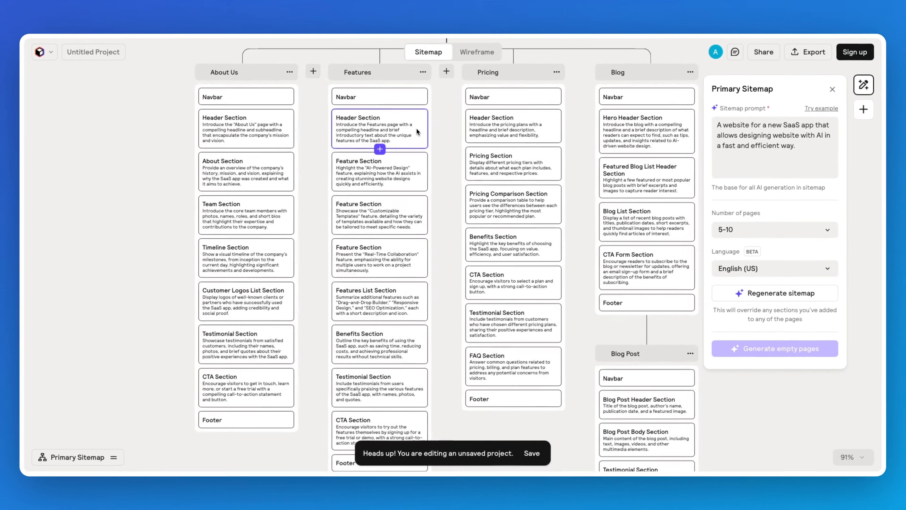
Step: Append "Your personal notes" to the description of the Home page's Hero Header Section
{"action": "scroll", "coordinate": [416, 129], "scroll_direction": "up", "scroll_amount": 10}
{"action": "scroll", "coordinate": [392, 176], "scroll_direction": "up", "scroll_amount": 5}
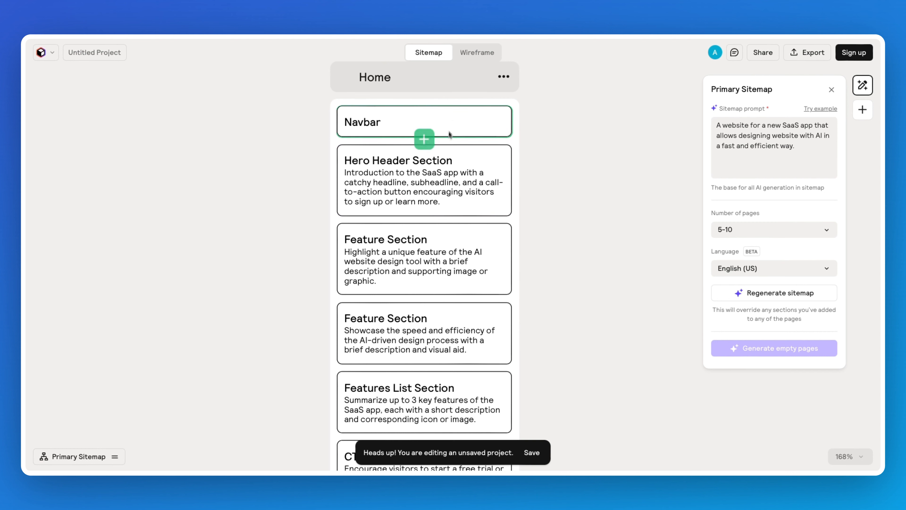
{"action": "left_click", "coordinate": [434, 175]}
{"action": "left_click", "coordinate": [434, 175]}
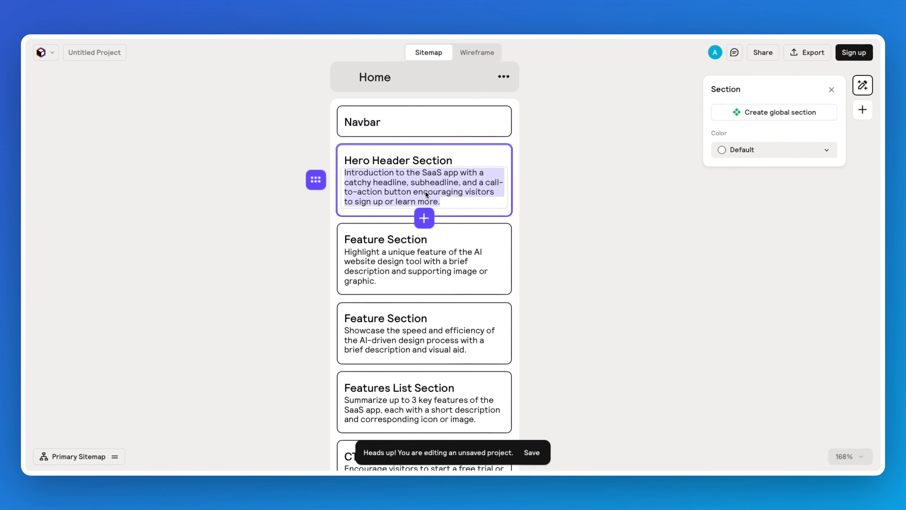
{"action": "left_click", "coordinate": [455, 202]}
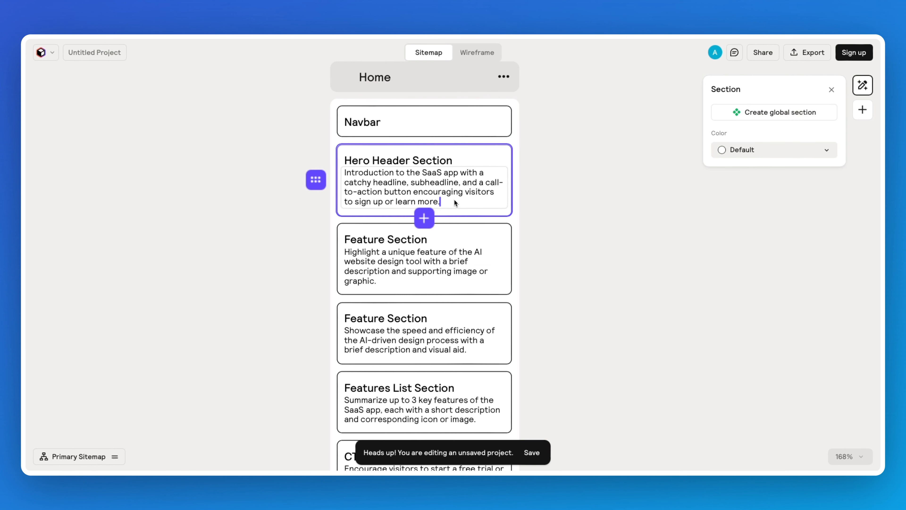
{"action": "type", "text": "Your personal notes"}
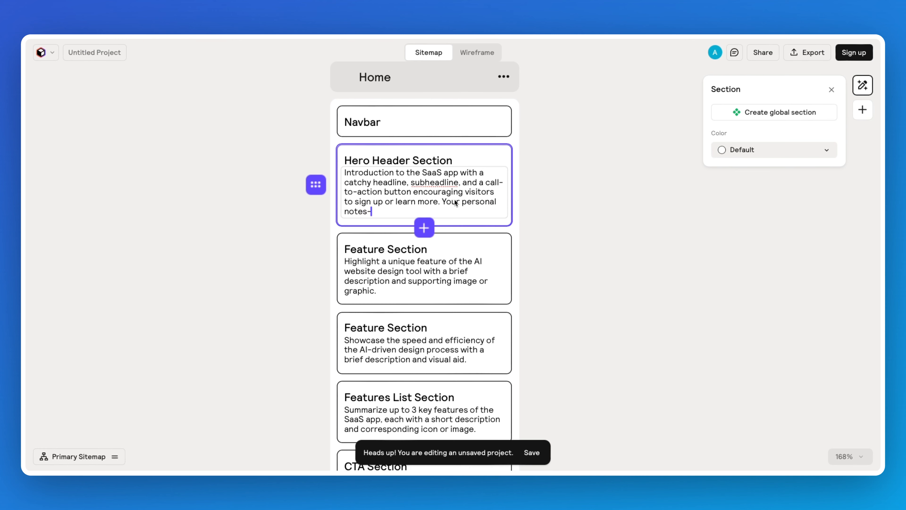
{"action": "type", "text": "."}
Step: Delete the entire descriptions of the Home page's Hero Header Section and the Feature Section directly below it
{"action": "left_click_drag", "start_coordinate": [400, 214], "coordinate": [352, 175]}
{"action": "key", "text": "BackSpace"}
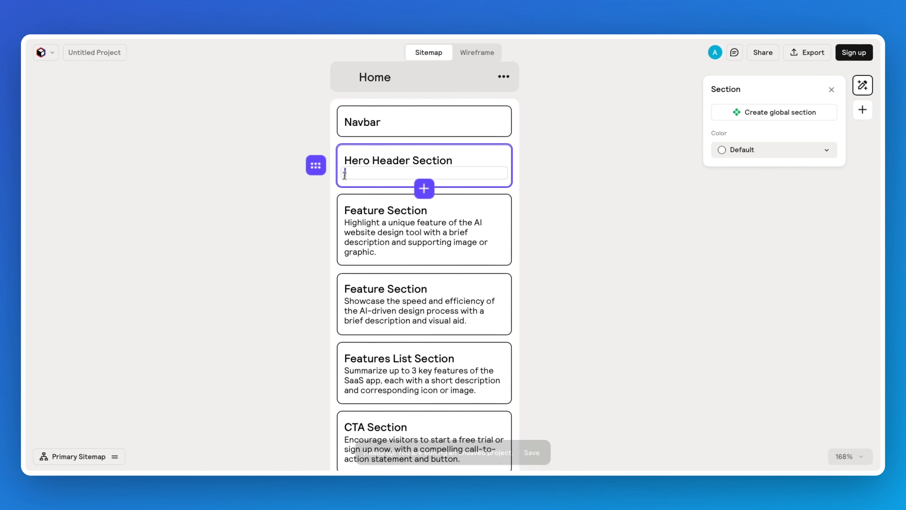
{"action": "left_click", "coordinate": [544, 170]}
{"action": "triple_click", "coordinate": [412, 211]}
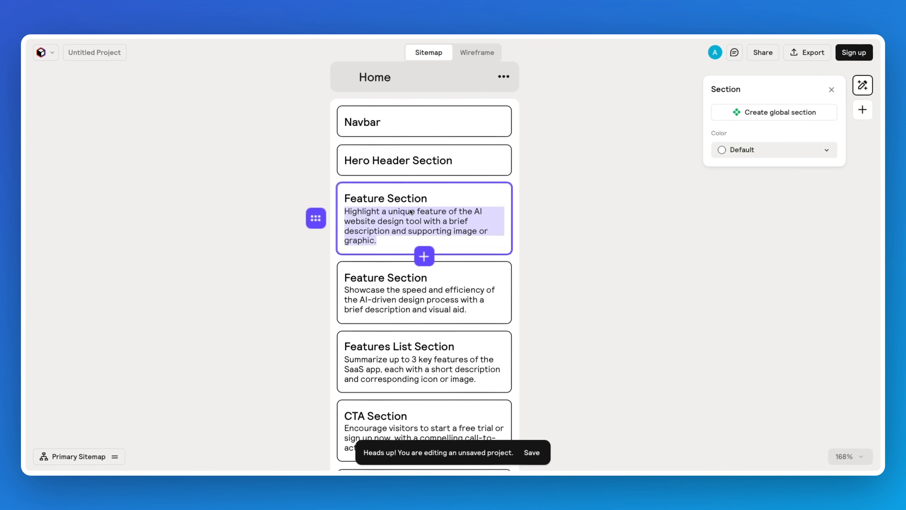
{"action": "key", "text": "BackSpace"}
{"action": "left_click", "coordinate": [523, 204]}
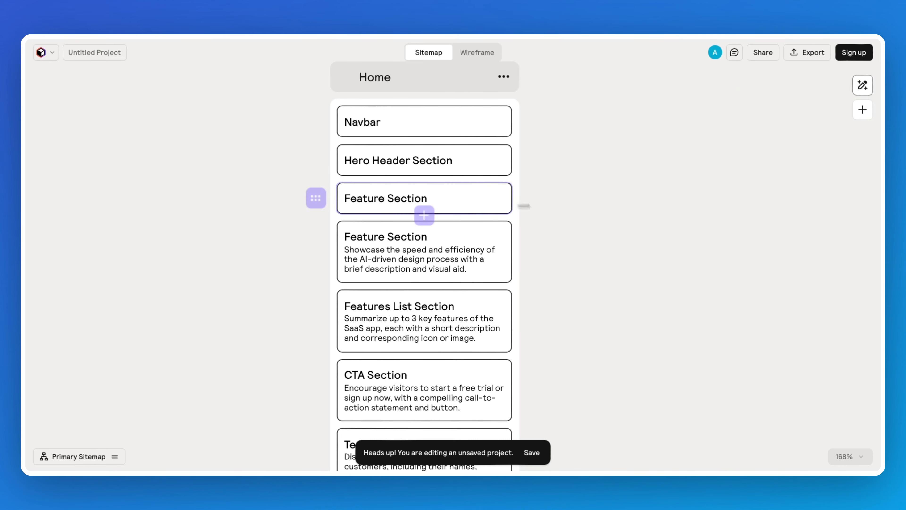
Step: Move the Feature Section without a description and the Hero Header Section below the Feature Section about speed and efficiency, with the Hero Header first
{"action": "left_click", "coordinate": [338, 199]}
{"action": "left_click_drag", "start_coordinate": [315, 203], "coordinate": [323, 270]}
{"action": "left_click_drag", "start_coordinate": [321, 159], "coordinate": [323, 231]}
{"action": "scroll", "coordinate": [421, 175], "scroll_direction": "down", "scroll_amount": 5}
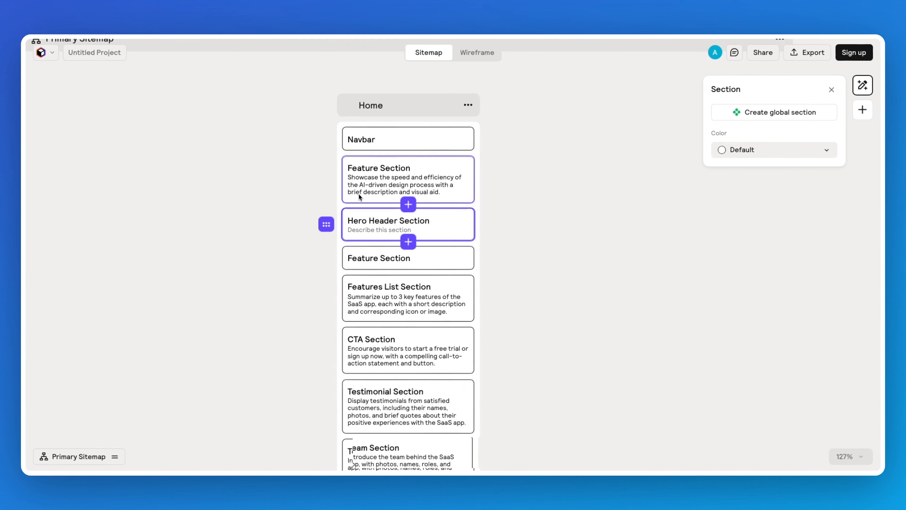
Step: Insert a new Hero Header section directly below the first Feature Section on the Home page
{"action": "left_click", "coordinate": [402, 189]}
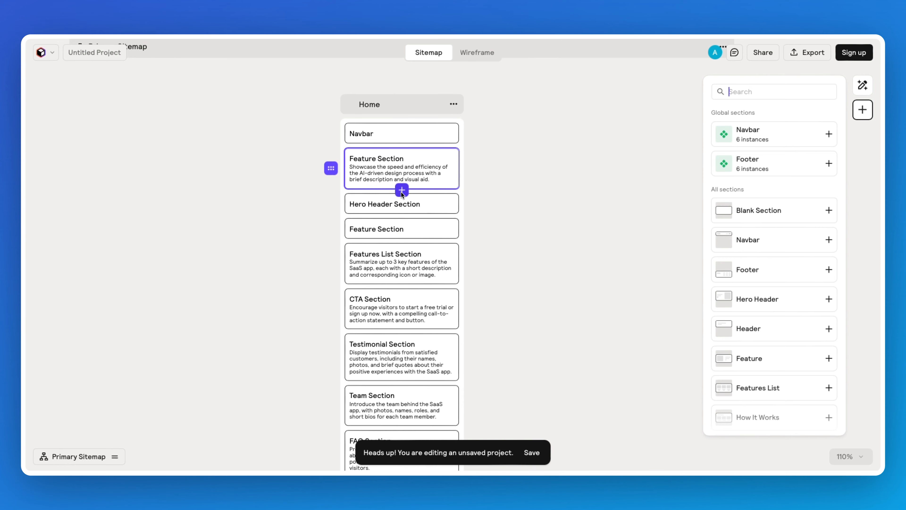
{"action": "scroll", "coordinate": [787, 181], "scroll_direction": "down", "scroll_amount": 5}
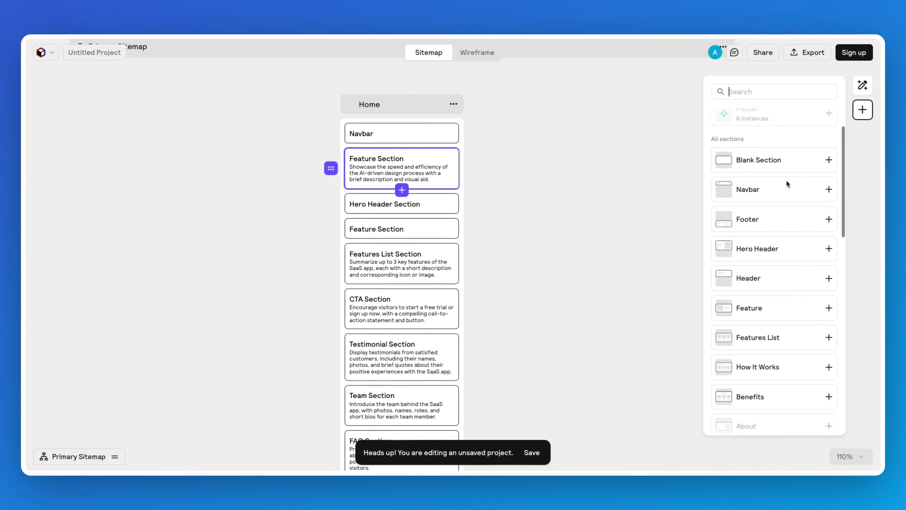
{"action": "scroll", "coordinate": [788, 180], "scroll_direction": "up", "scroll_amount": 5}
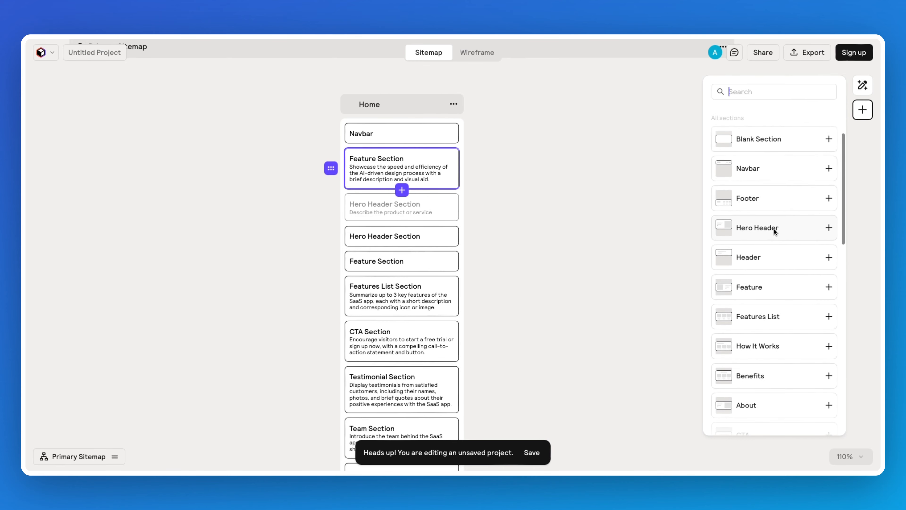
{"action": "left_click", "coordinate": [829, 228]}
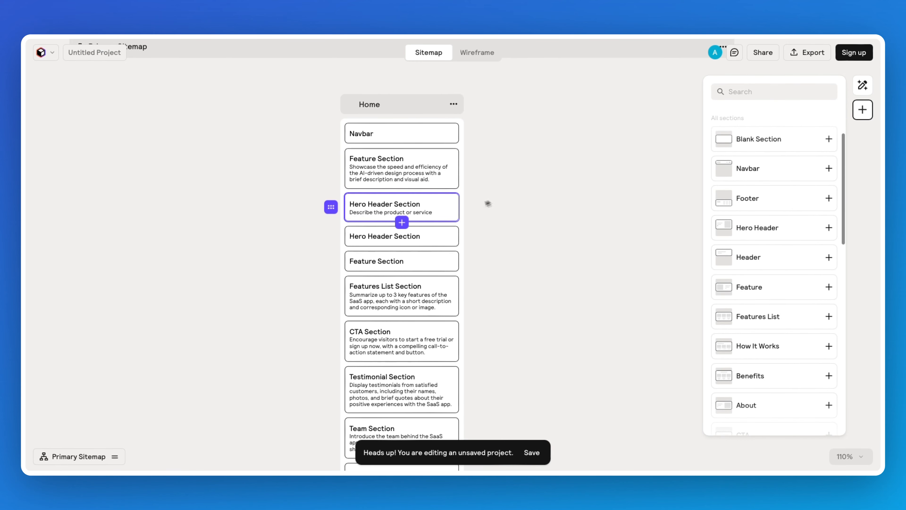
Step: Add a new page between the Features and Pricing pages, and add a child page beneath it
{"action": "left_click", "coordinate": [462, 208]}
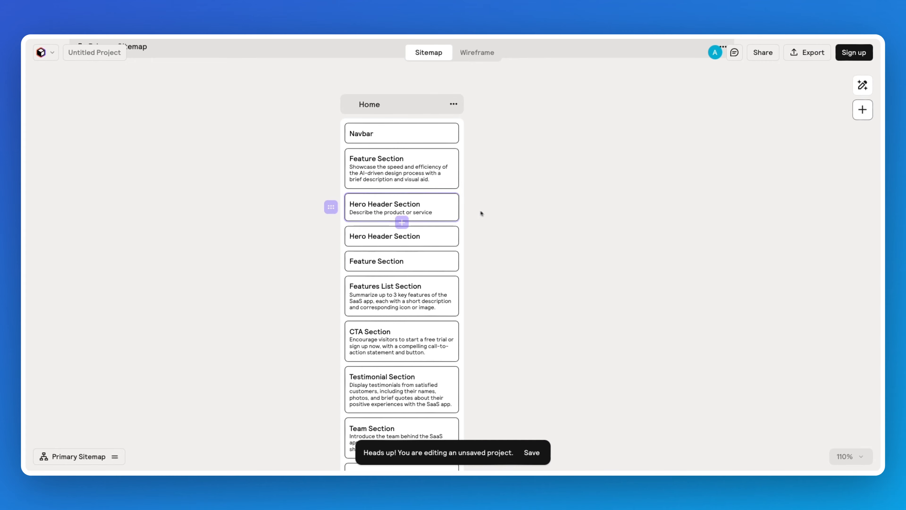
{"action": "scroll", "coordinate": [489, 213], "scroll_direction": "down", "scroll_amount": 5}
{"action": "scroll", "coordinate": [486, 212], "scroll_direction": "down", "scroll_amount": 10}
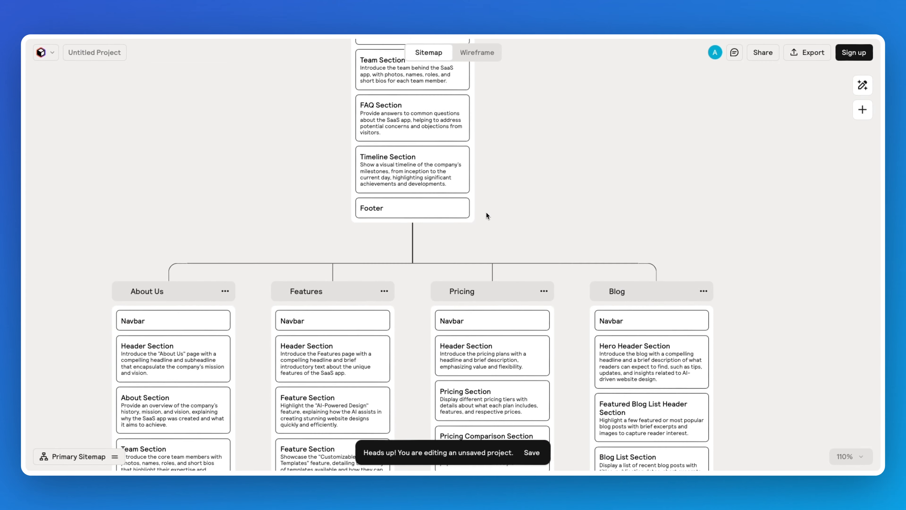
{"action": "left_click_drag", "start_coordinate": [368, 194], "coordinate": [183, 196]}
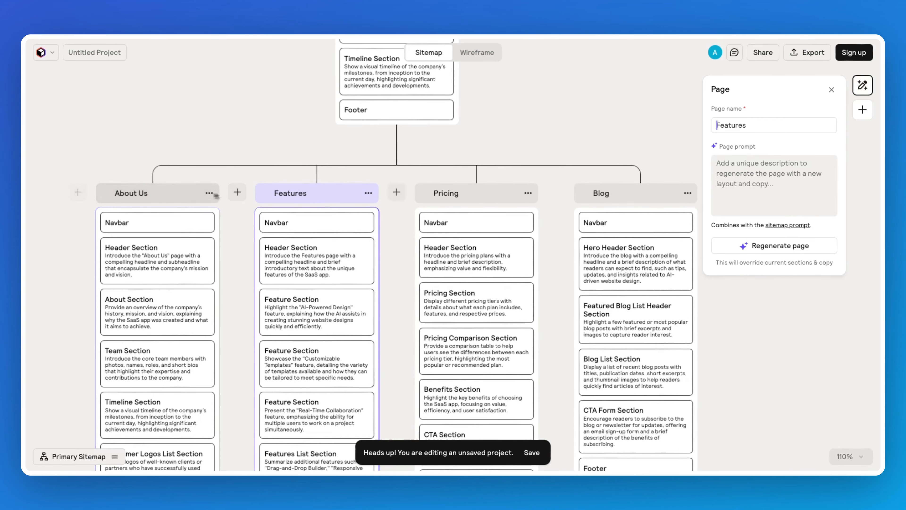
{"action": "left_click", "coordinate": [397, 192]}
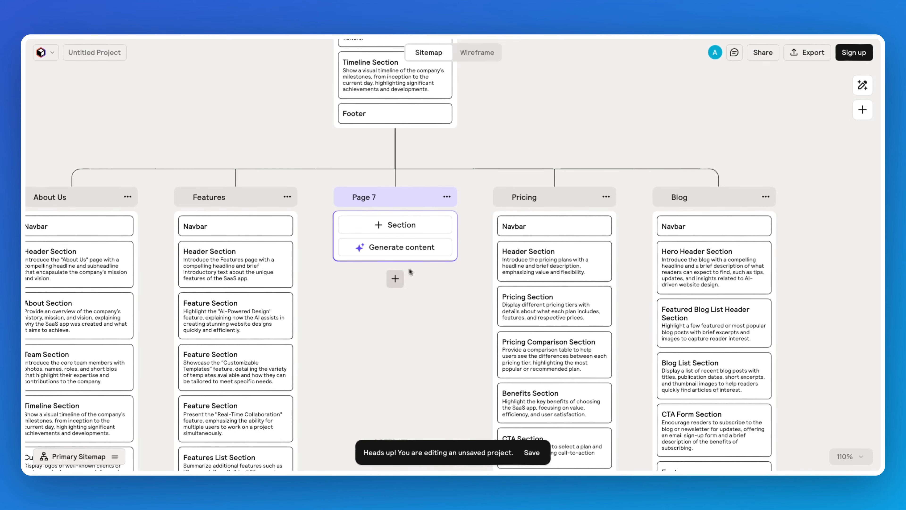
{"action": "left_click", "coordinate": [397, 279]}
{"action": "scroll", "coordinate": [406, 300], "scroll_direction": "down", "scroll_amount": 2}
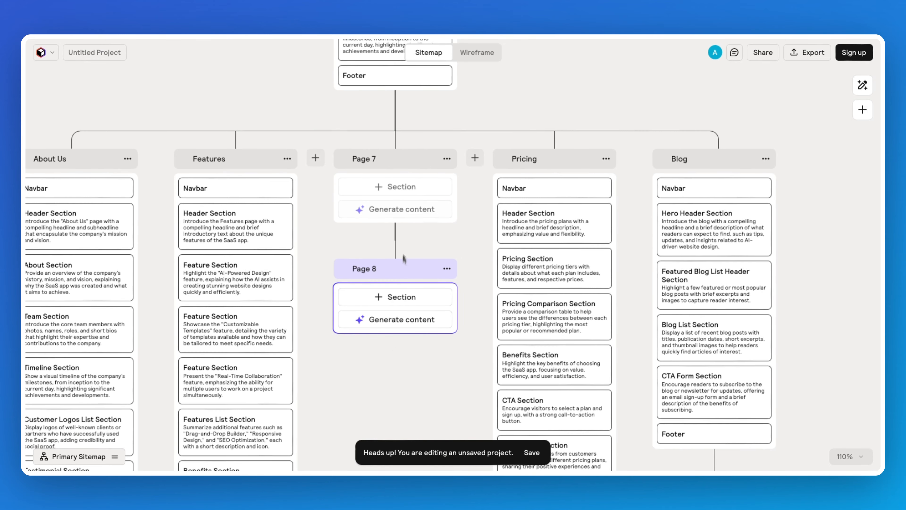
{"action": "left_click_drag", "start_coordinate": [402, 233], "coordinate": [400, 303]}
{"action": "left_click", "coordinate": [397, 280]}
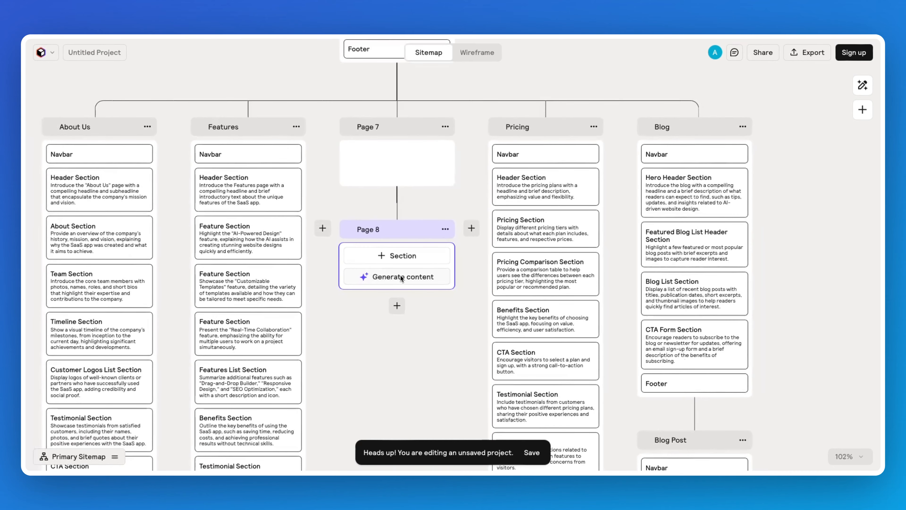
{"action": "left_click", "coordinate": [456, 233]}
Step: Switch the project from the sitemap to the wireframe view
{"action": "scroll", "coordinate": [455, 205], "scroll_direction": "up", "scroll_amount": 3}
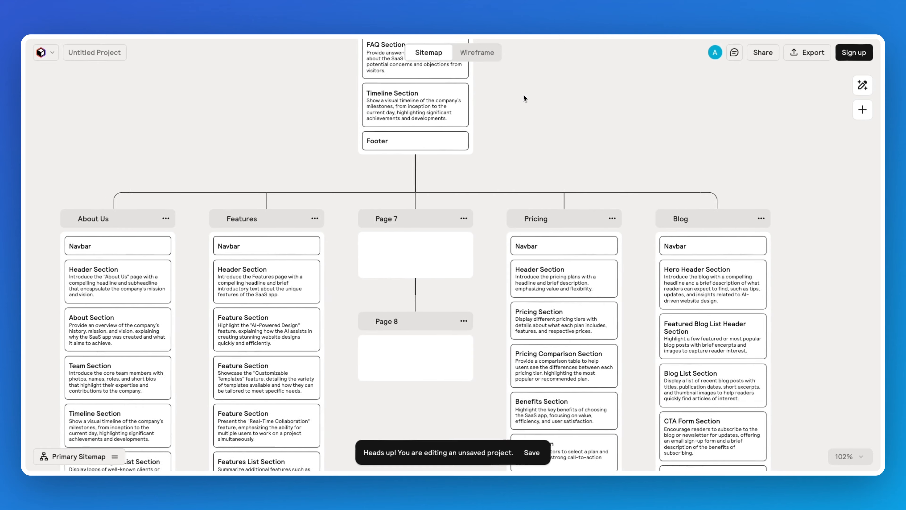
{"action": "scroll", "coordinate": [523, 95], "scroll_direction": "down", "scroll_amount": 3}
{"action": "scroll", "coordinate": [525, 96], "scroll_direction": "down", "scroll_amount": 2}
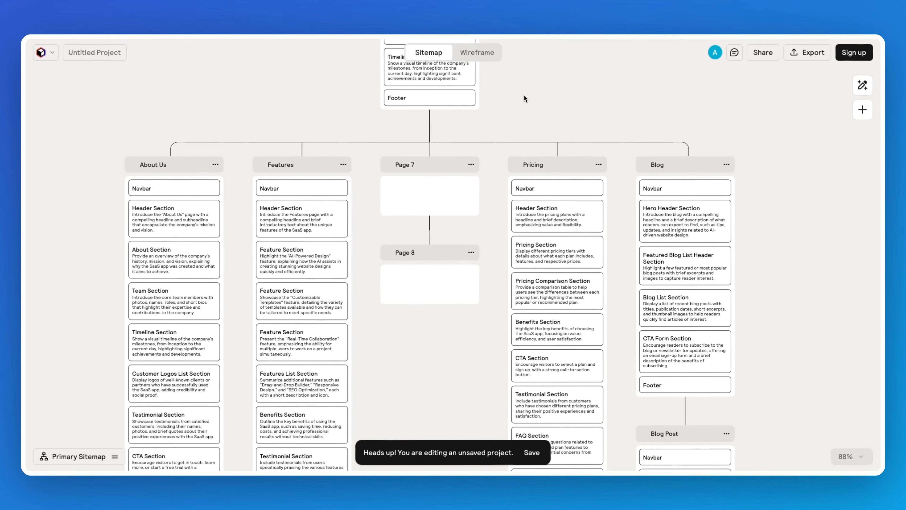
{"action": "scroll", "coordinate": [524, 95], "scroll_direction": "up", "scroll_amount": 3}
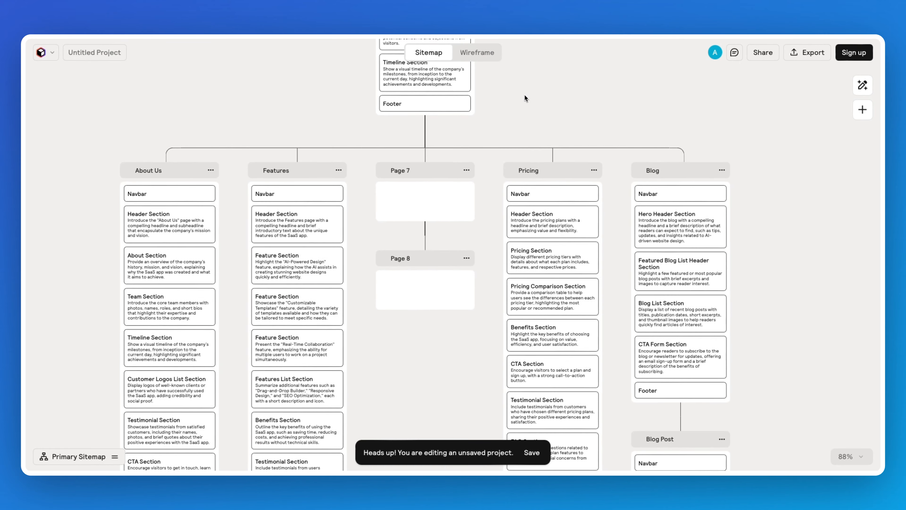
{"action": "scroll", "coordinate": [524, 94], "scroll_direction": "up", "scroll_amount": 2}
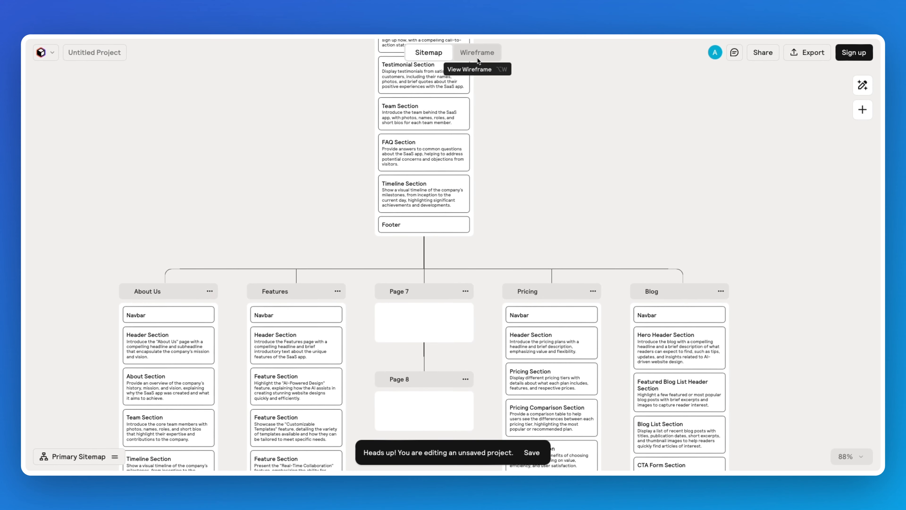
{"action": "left_click", "coordinate": [477, 57]}
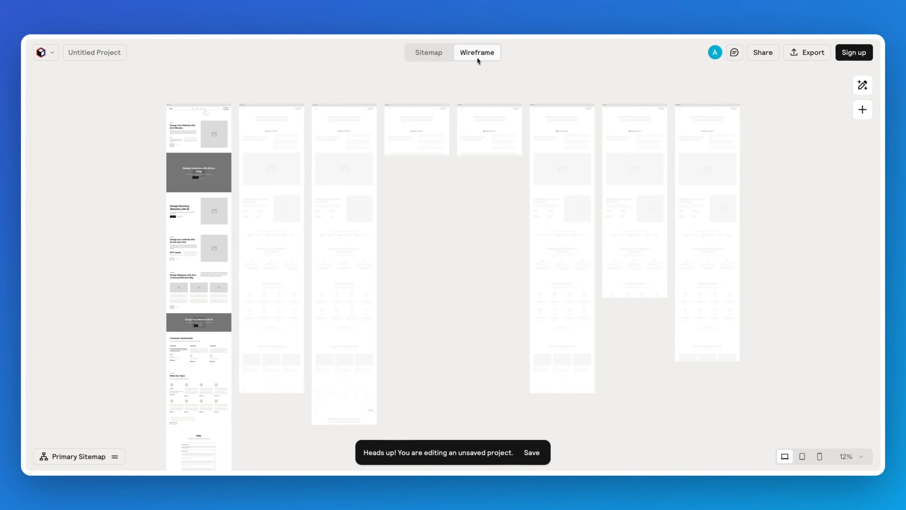
Step: Select the Feature Section directly below the navbar in the Home page wireframe
{"action": "scroll", "coordinate": [482, 100], "scroll_direction": "down", "scroll_amount": 2}
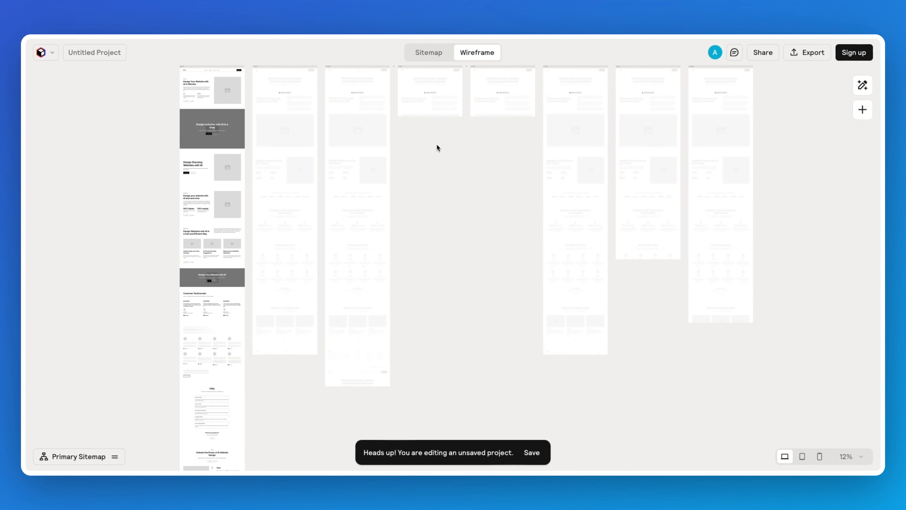
{"action": "scroll", "coordinate": [437, 145], "scroll_direction": "up", "scroll_amount": 5}
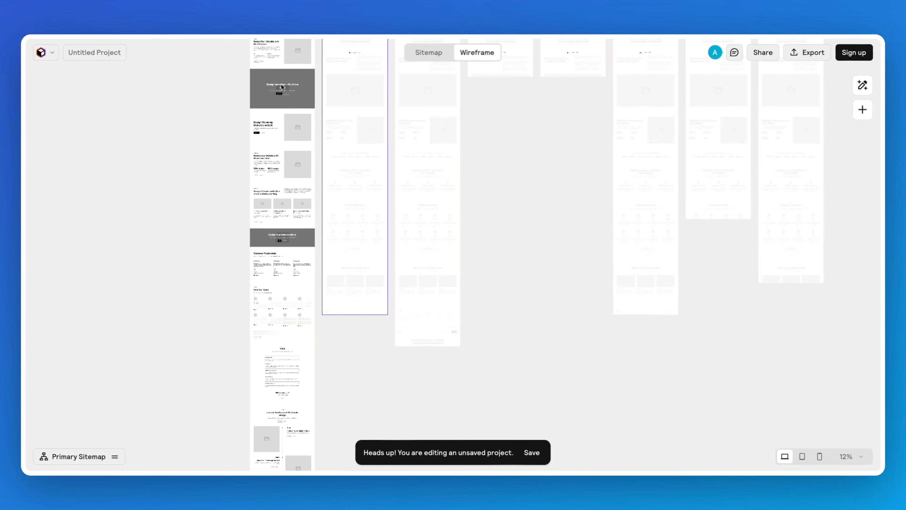
{"action": "scroll", "coordinate": [278, 81], "scroll_direction": "up", "scroll_amount": 5}
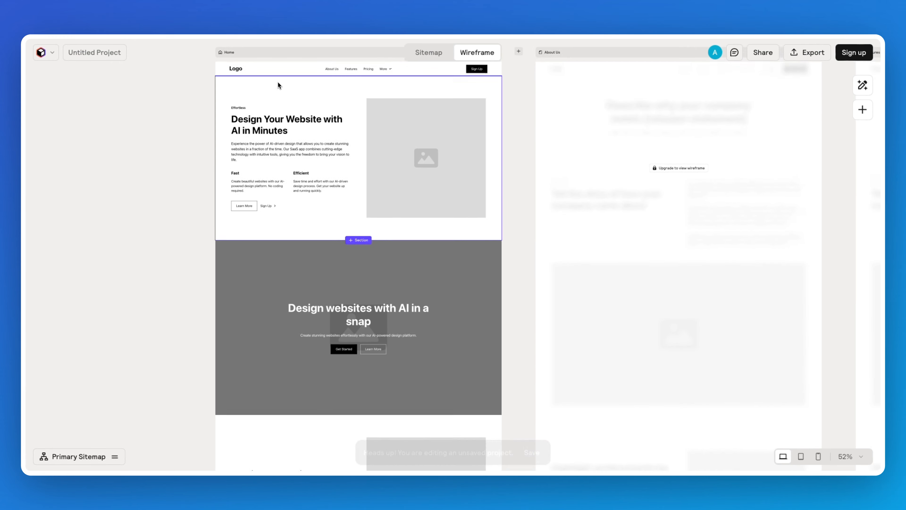
{"action": "scroll", "coordinate": [301, 121], "scroll_direction": "up", "scroll_amount": 2}
{"action": "scroll", "coordinate": [301, 121], "scroll_direction": "up", "scroll_amount": 3}
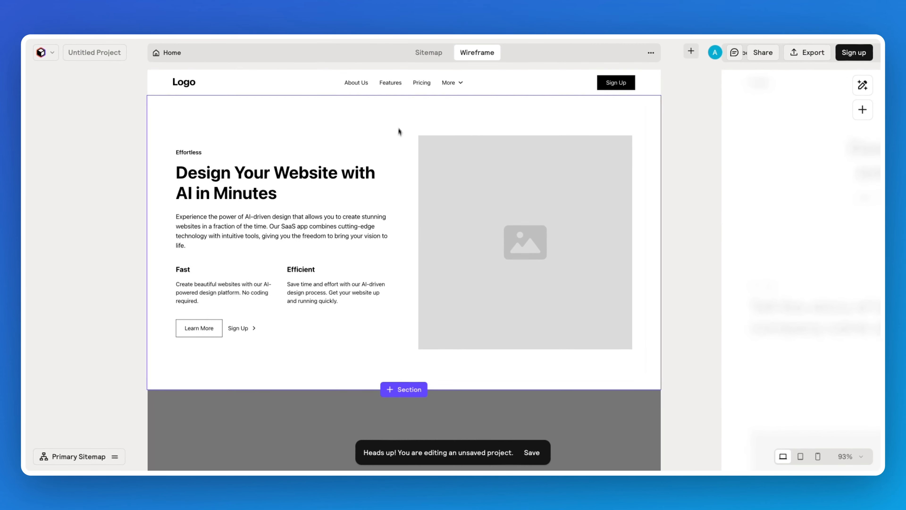
{"action": "left_click", "coordinate": [409, 113]}
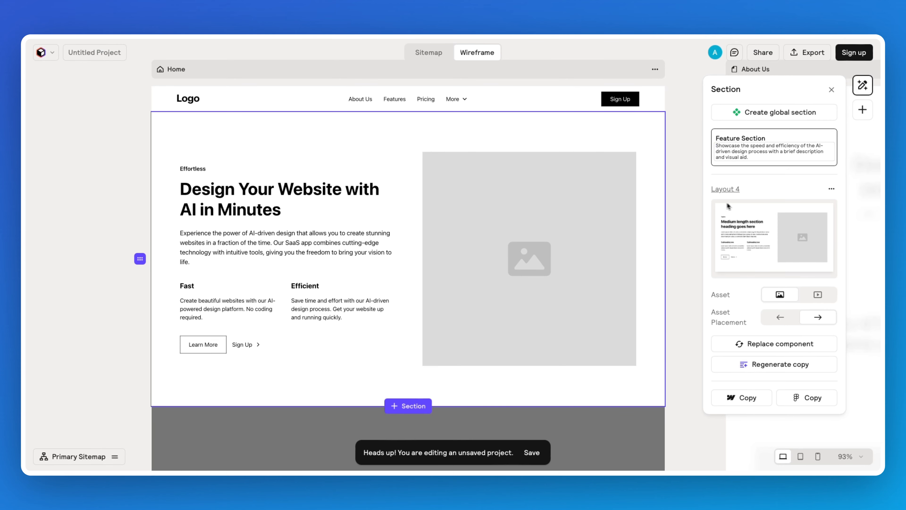
Step: Open the Webflow Library page of the selected section's Layout 4 component, examine its preview and related UI elements, and return to the wireframe
{"action": "scroll", "coordinate": [534, 197], "scroll_direction": "down", "scroll_amount": 1}
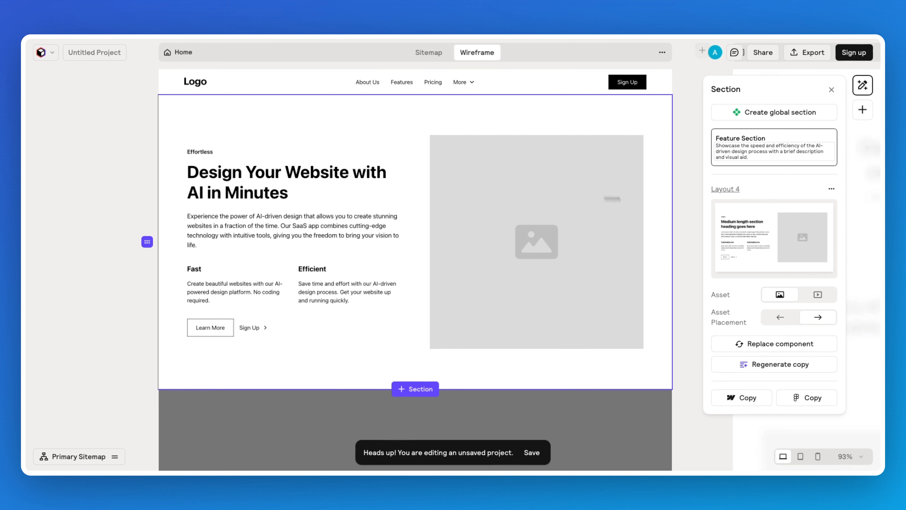
{"action": "left_click", "coordinate": [730, 190]}
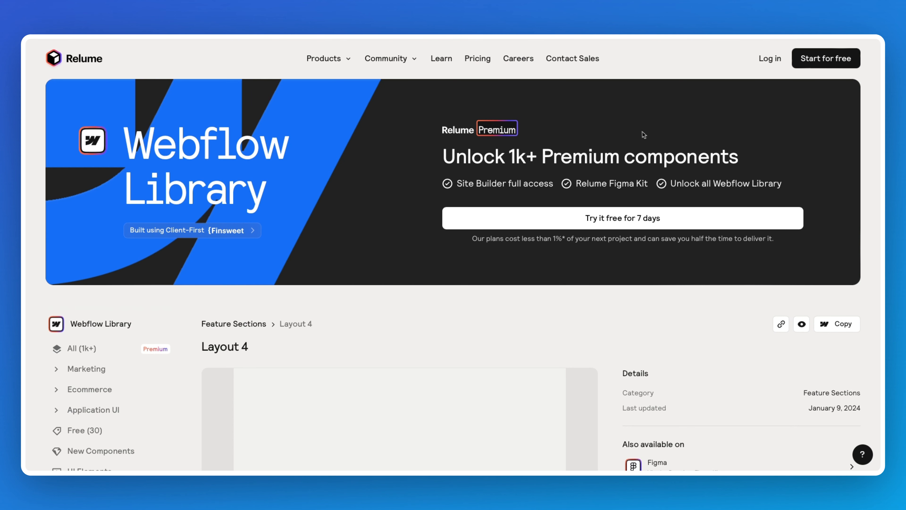
{"action": "scroll", "coordinate": [546, 129], "scroll_direction": "down", "scroll_amount": 8}
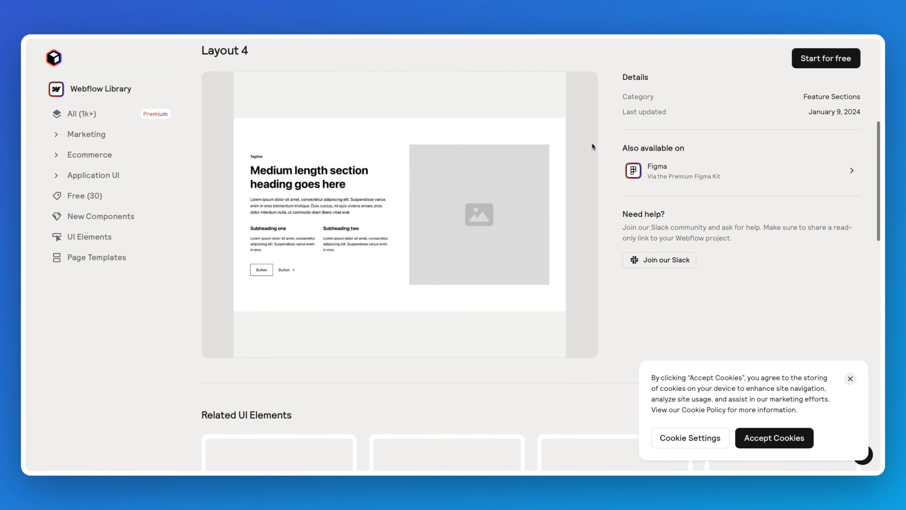
{"action": "scroll", "coordinate": [593, 147], "scroll_direction": "down", "scroll_amount": 10}
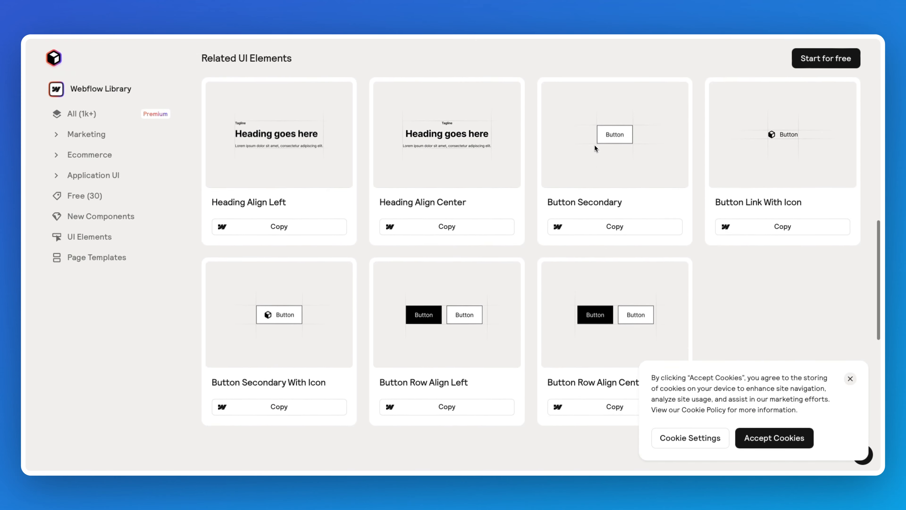
{"action": "scroll", "coordinate": [595, 145], "scroll_direction": "up", "scroll_amount": 18}
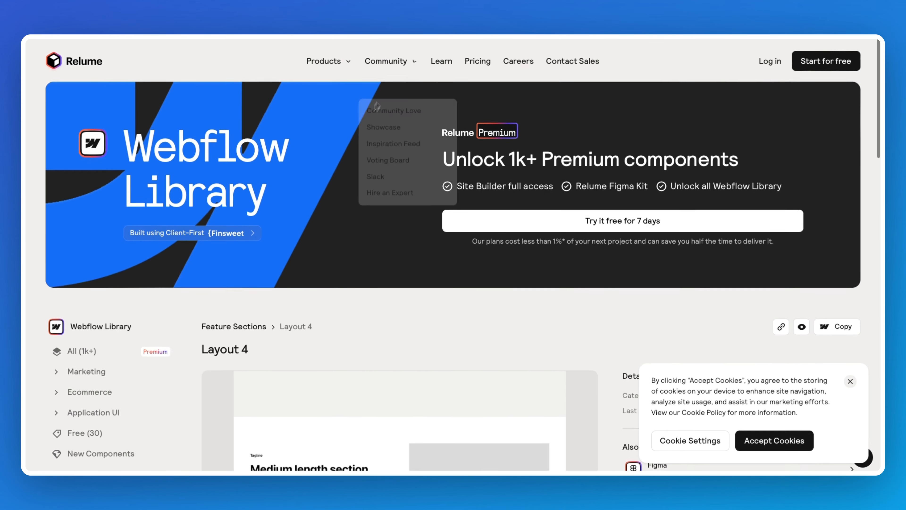
{"action": "mouse_move", "coordinate": [344, 66]}
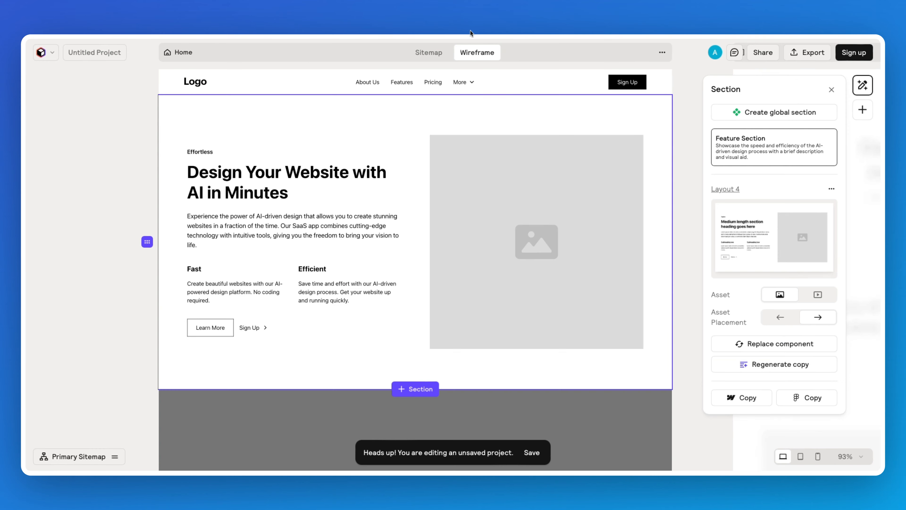
Step: Change the Feature Section's asset to video, place the asset on the left side, and move it back to the right side
{"action": "left_click", "coordinate": [834, 192]}
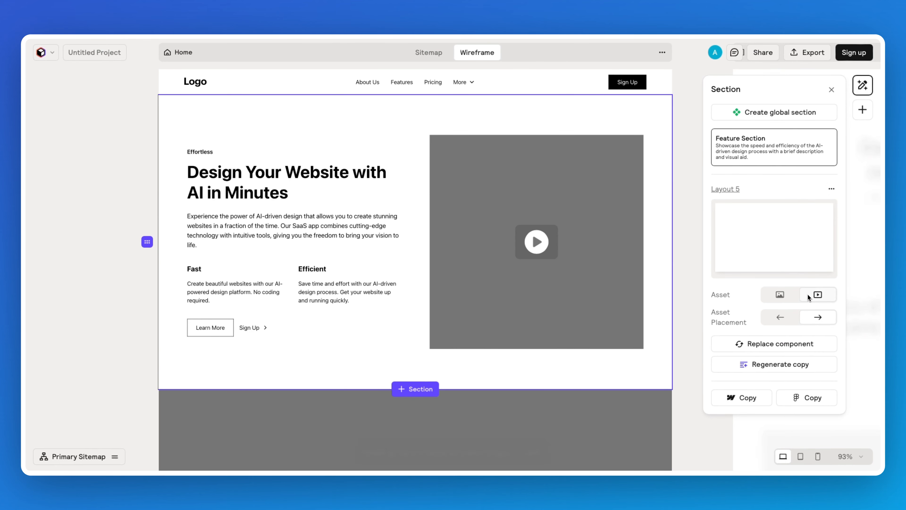
{"action": "left_click", "coordinate": [806, 295]}
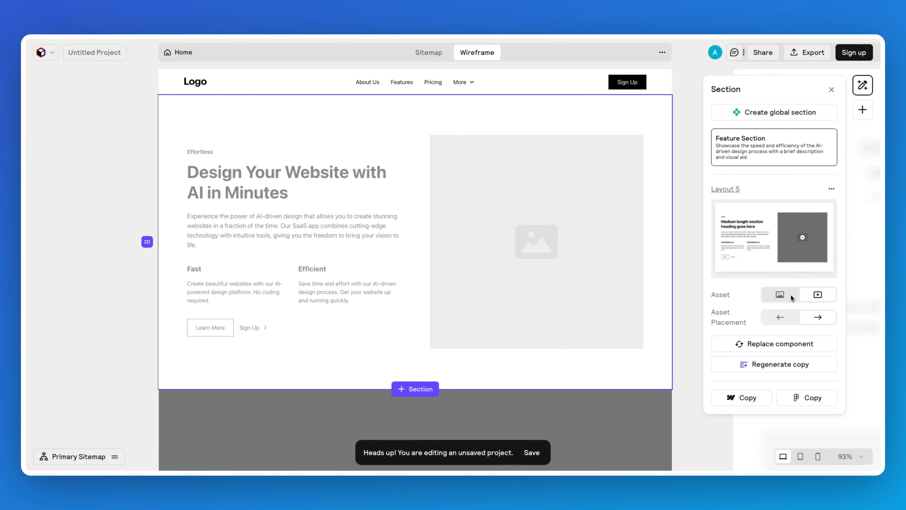
{"action": "left_click", "coordinate": [781, 317]}
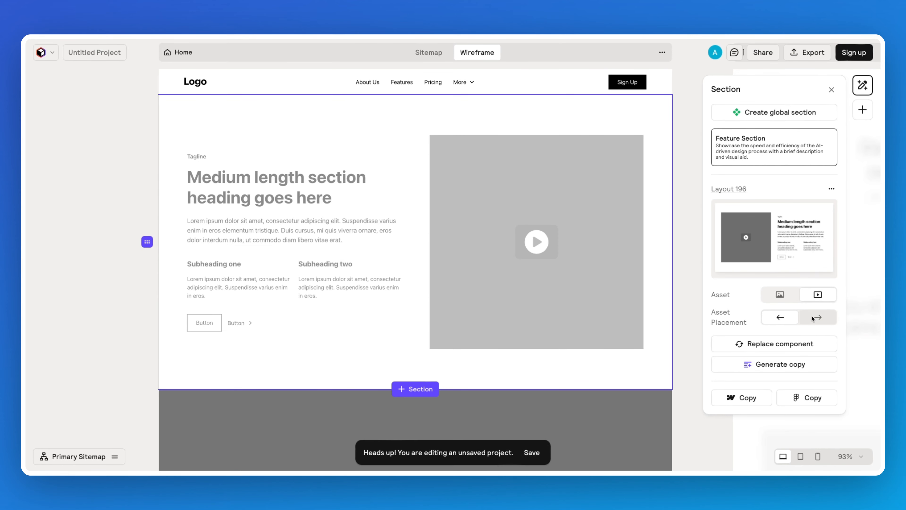
{"action": "left_click", "coordinate": [811, 318]}
Step: Replace the Feature Section's component with Layout 89 from the suggested components
{"action": "left_click", "coordinate": [781, 344]}
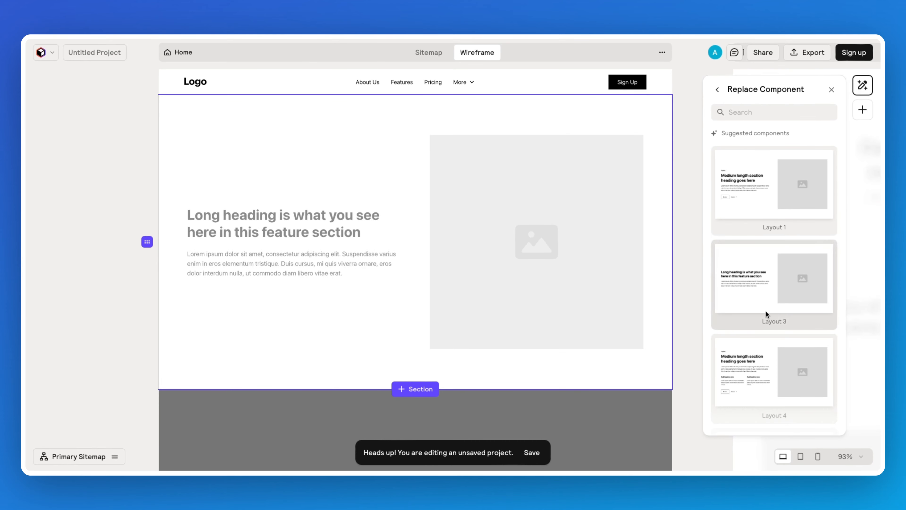
{"action": "scroll", "coordinate": [771, 304], "scroll_direction": "down", "scroll_amount": 10}
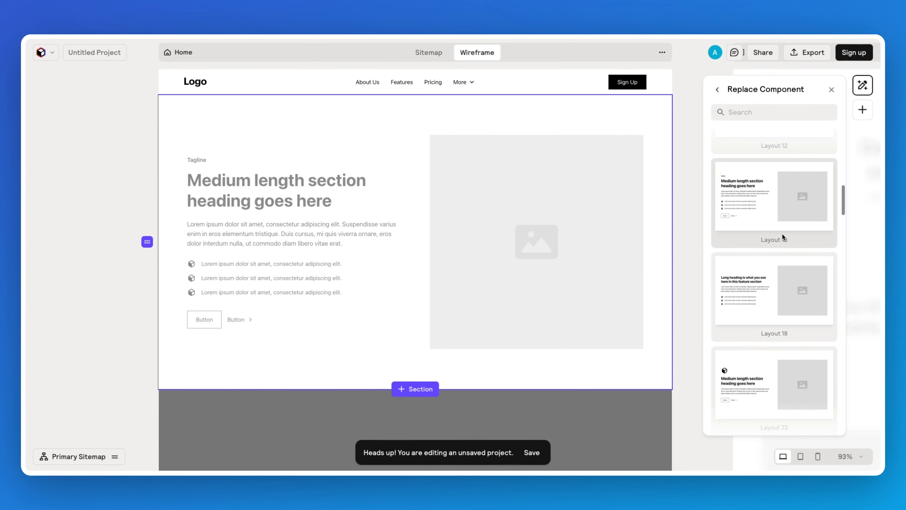
{"action": "scroll", "coordinate": [783, 236], "scroll_direction": "down", "scroll_amount": 10}
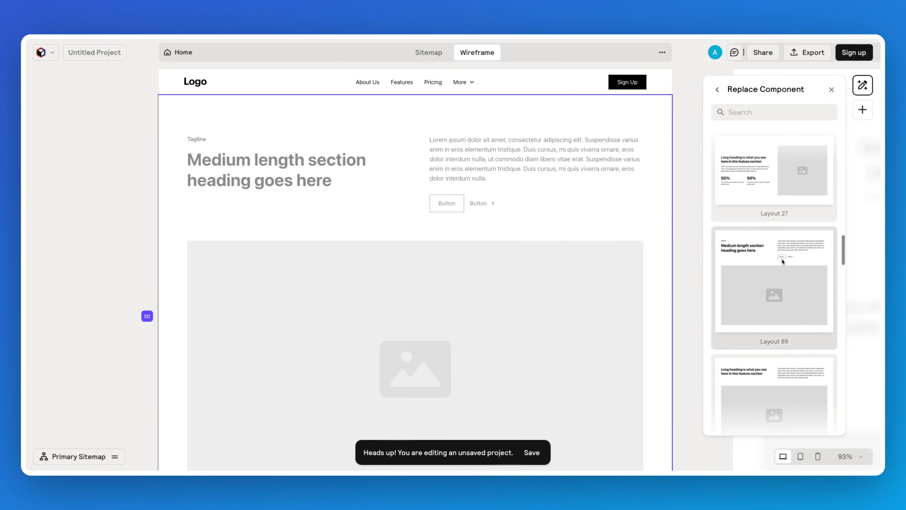
{"action": "left_click", "coordinate": [781, 259]}
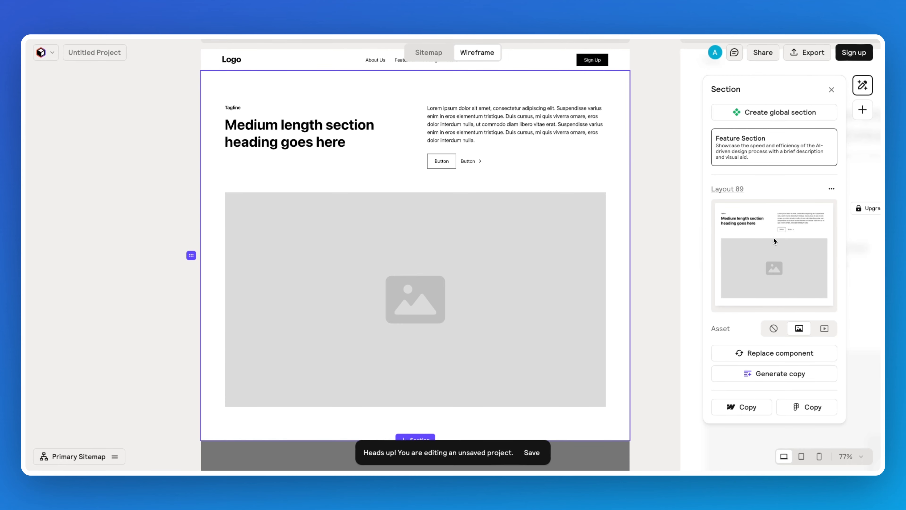
{"action": "left_click", "coordinate": [772, 329]}
Step: Examine the Home page wireframe's sections from the replaced Feature Section down to the features list and call-to-action
{"action": "scroll", "coordinate": [386, 163], "scroll_direction": "down", "scroll_amount": 4}
{"action": "scroll", "coordinate": [388, 167], "scroll_direction": "left", "scroll_amount": 1}
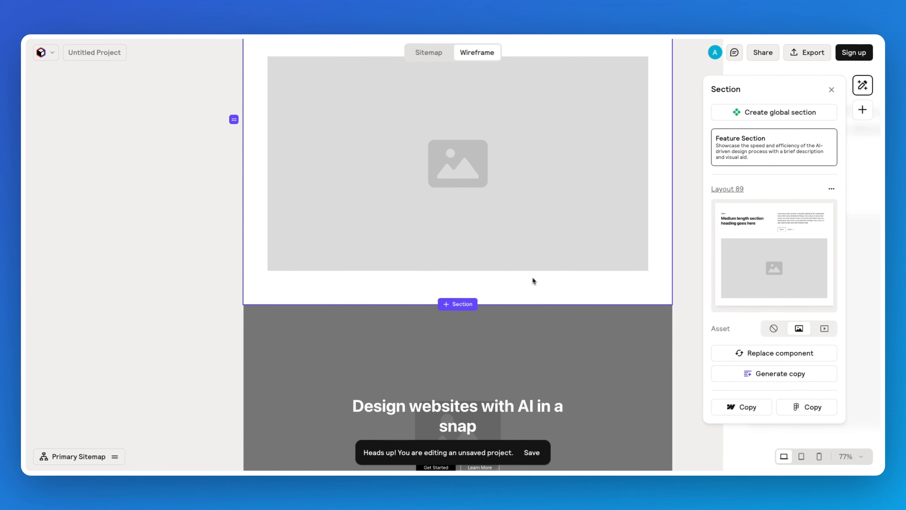
{"action": "scroll", "coordinate": [534, 282], "scroll_direction": "down", "scroll_amount": 3}
{"action": "scroll", "coordinate": [534, 281], "scroll_direction": "right", "scroll_amount": 1}
{"action": "scroll", "coordinate": [572, 259], "scroll_direction": "down", "scroll_amount": 5}
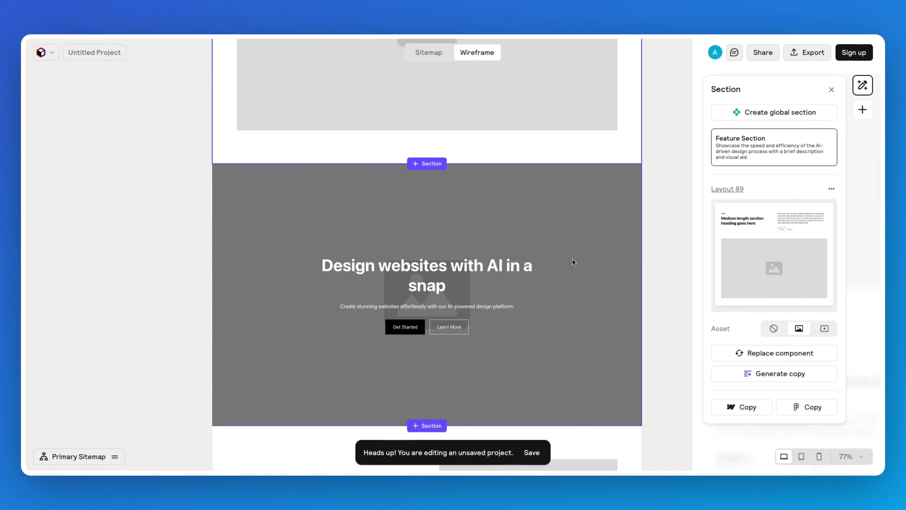
{"action": "scroll", "coordinate": [572, 259], "scroll_direction": "down", "scroll_amount": 5}
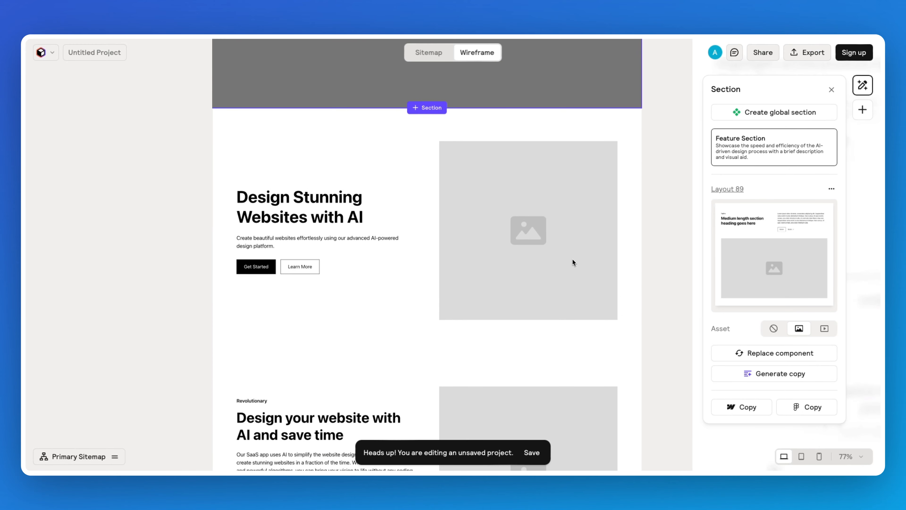
{"action": "scroll", "coordinate": [573, 262], "scroll_direction": "down", "scroll_amount": 7}
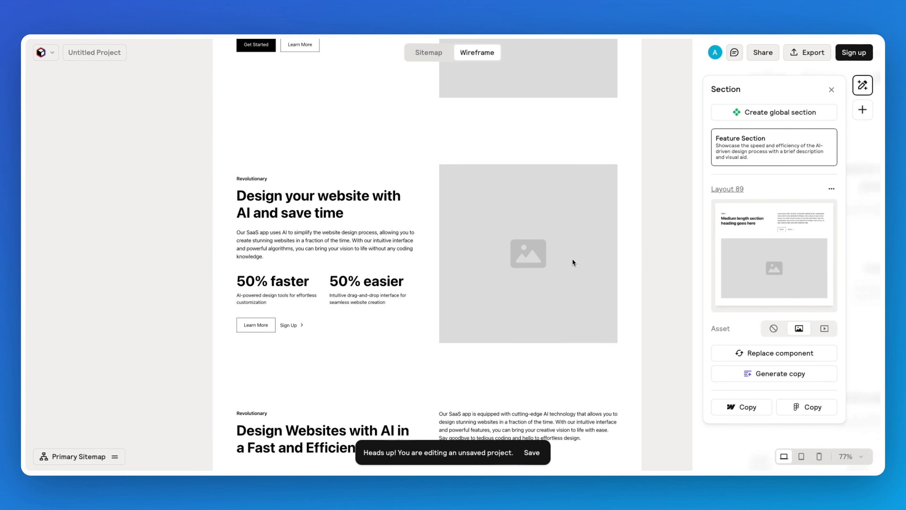
{"action": "scroll", "coordinate": [573, 259], "scroll_direction": "down", "scroll_amount": 4}
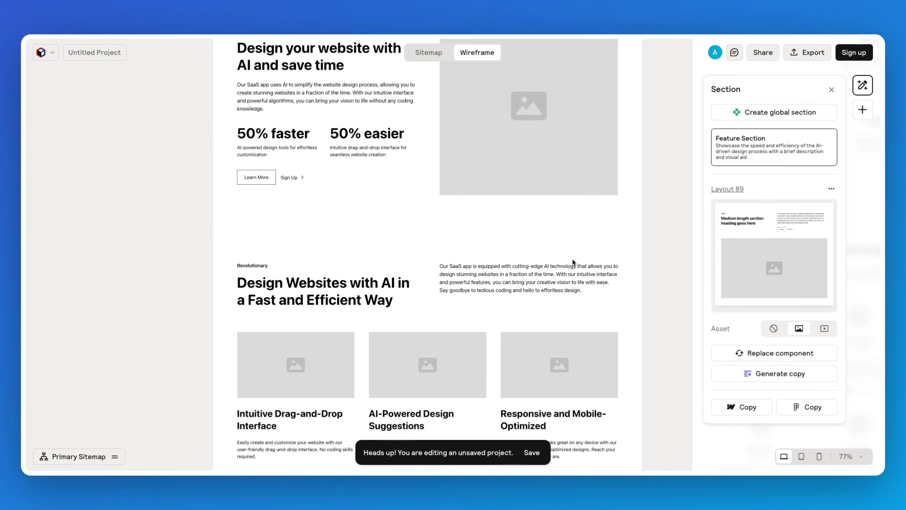
{"action": "scroll", "coordinate": [573, 260], "scroll_direction": "down", "scroll_amount": 4}
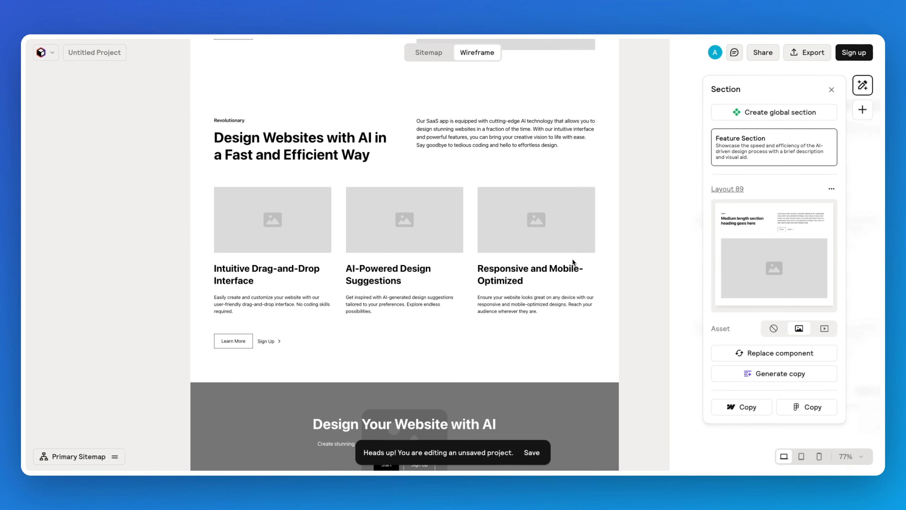
Step: Examine the remaining Home wireframe sections and select the neighbouring About Us page to check its wireframe availability
{"action": "scroll", "coordinate": [573, 260], "scroll_direction": "down", "scroll_amount": 3}
{"action": "scroll", "coordinate": [573, 259], "scroll_direction": "down", "scroll_amount": 5}
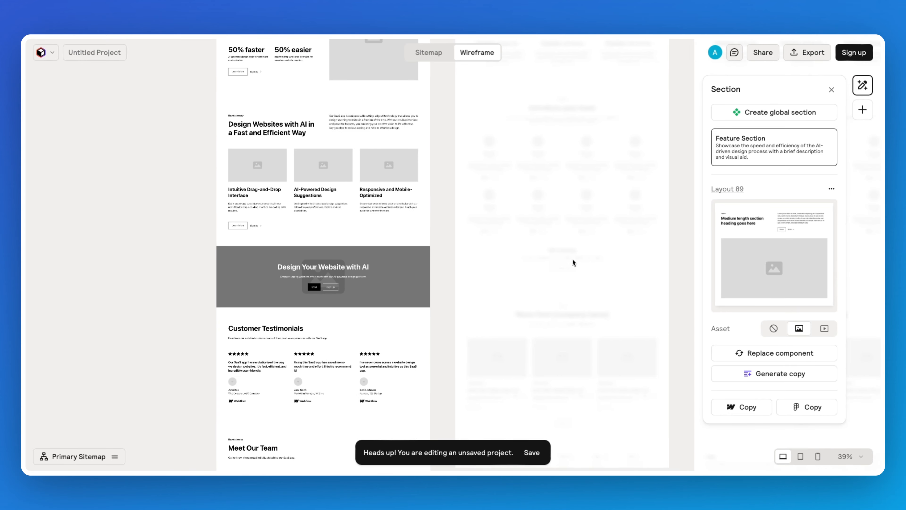
{"action": "scroll", "coordinate": [572, 259], "scroll_direction": "right", "scroll_amount": 5}
{"action": "scroll", "coordinate": [573, 259], "scroll_direction": "up", "scroll_amount": 10}
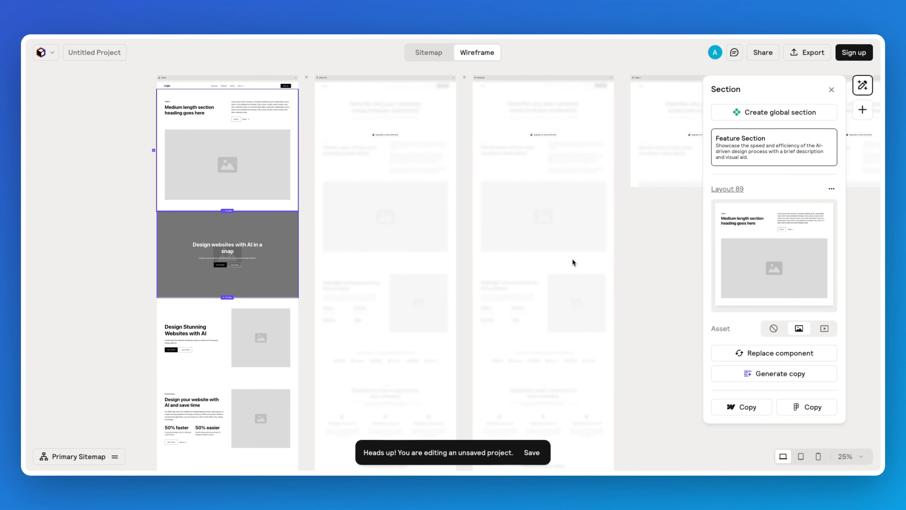
{"action": "left_click", "coordinate": [355, 125]}
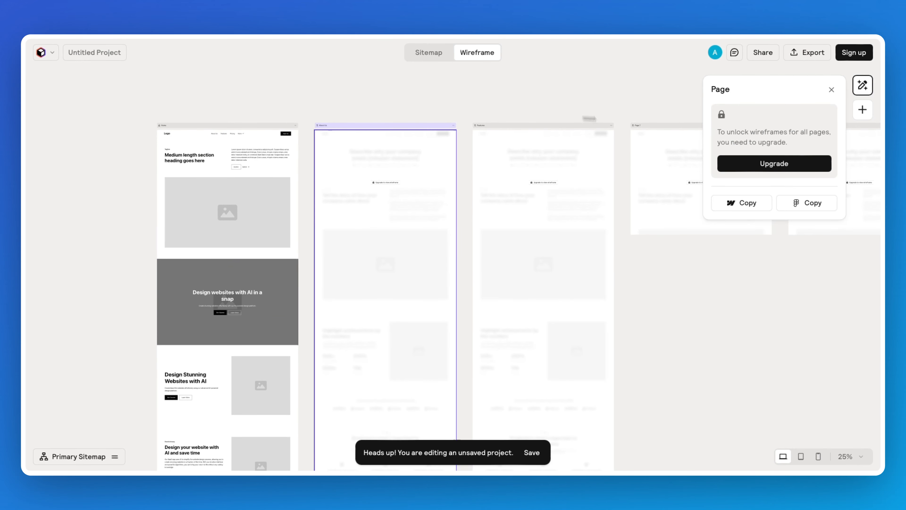
{"action": "left_click_drag", "start_coordinate": [289, 115], "coordinate": [338, 91]}
Step: Switch to the sitemap and examine the sections of the child pages, the Blog Post page and the Home page
{"action": "left_click", "coordinate": [428, 53]}
{"action": "scroll", "coordinate": [514, 194], "scroll_direction": "down", "scroll_amount": 5}
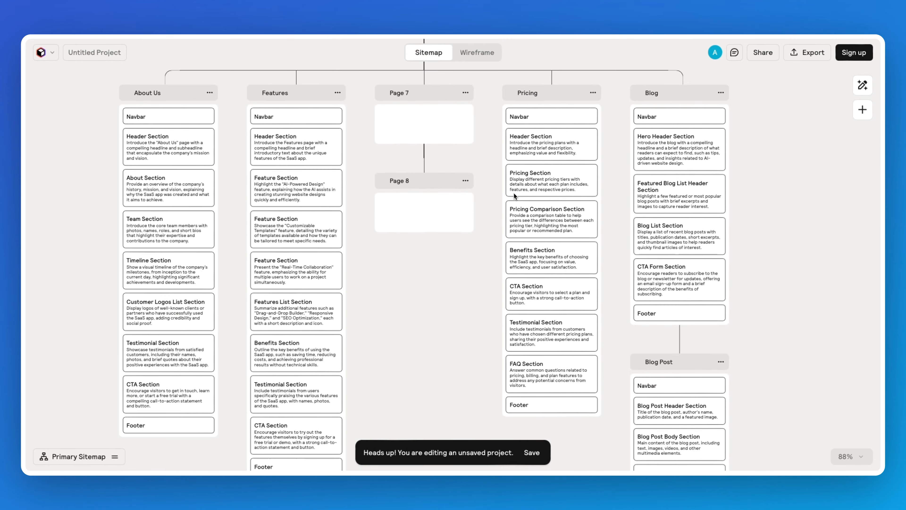
{"action": "scroll", "coordinate": [514, 193], "scroll_direction": "down", "scroll_amount": 5}
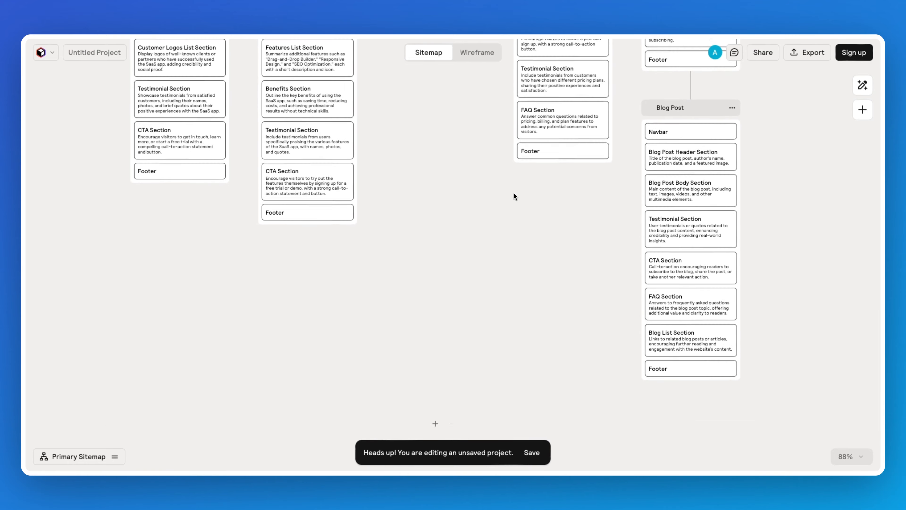
{"action": "scroll", "coordinate": [514, 194], "scroll_direction": "up", "scroll_amount": 10}
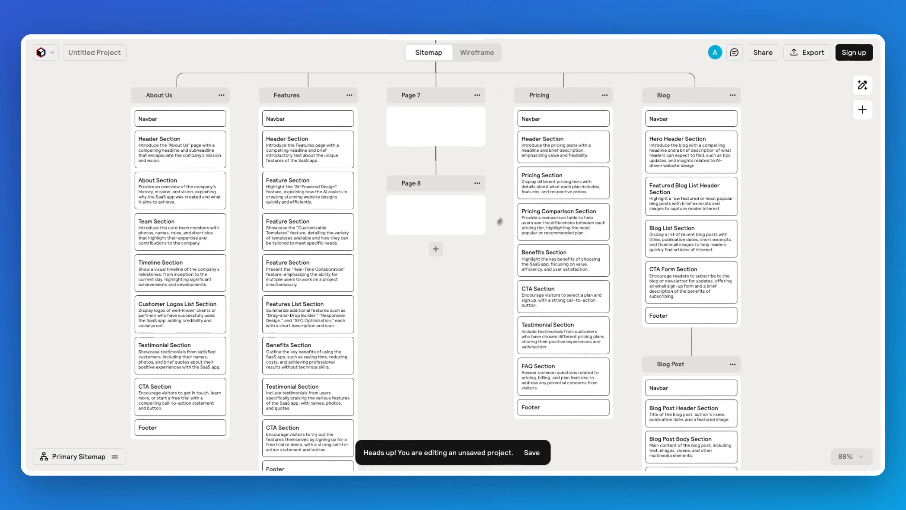
{"action": "scroll", "coordinate": [402, 252], "scroll_direction": "up", "scroll_amount": 13}
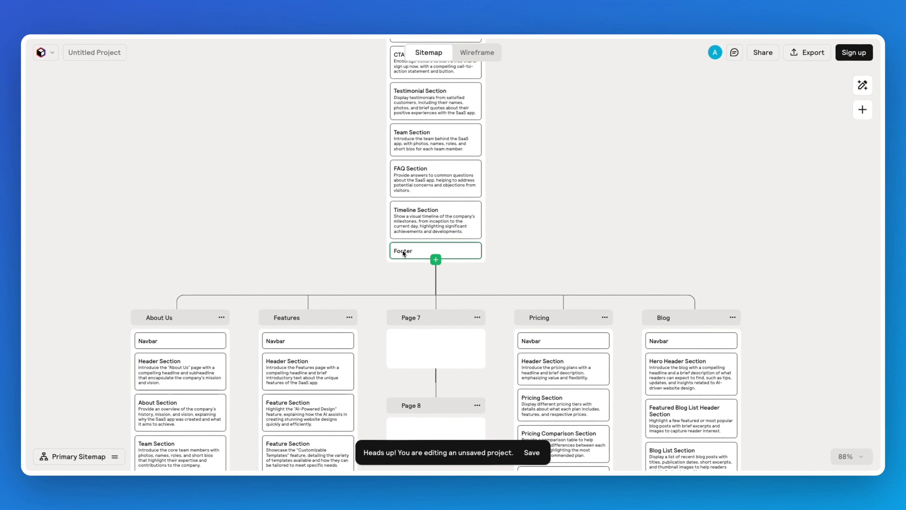
{"action": "scroll", "coordinate": [401, 250], "scroll_direction": "up", "scroll_amount": 4}
{"action": "scroll", "coordinate": [402, 250], "scroll_direction": "down", "scroll_amount": 8}
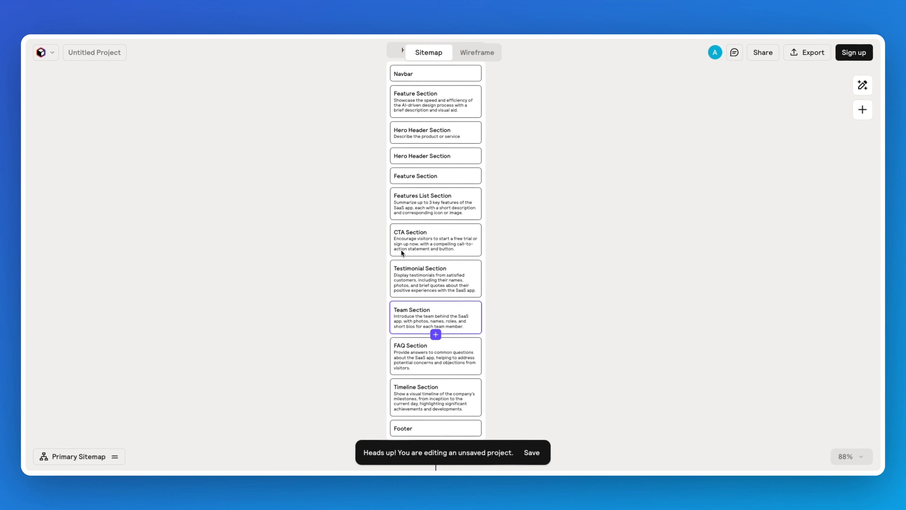
Step: Return to the wireframe view and look across the wireframes of all pages beside Home
{"action": "left_click", "coordinate": [478, 52]}
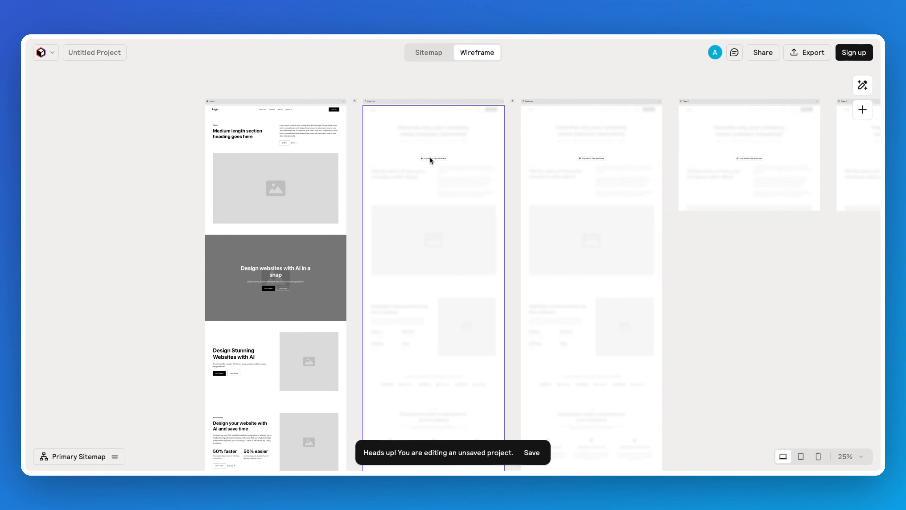
{"action": "scroll", "coordinate": [472, 159], "scroll_direction": "right", "scroll_amount": 5}
{"action": "scroll", "coordinate": [415, 160], "scroll_direction": "right", "scroll_amount": 10}
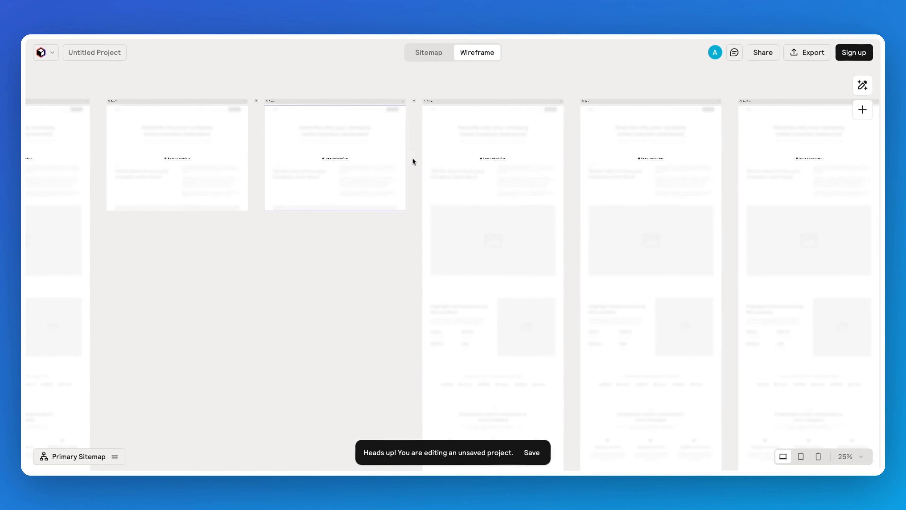
{"action": "scroll", "coordinate": [443, 150], "scroll_direction": "left", "scroll_amount": 14}
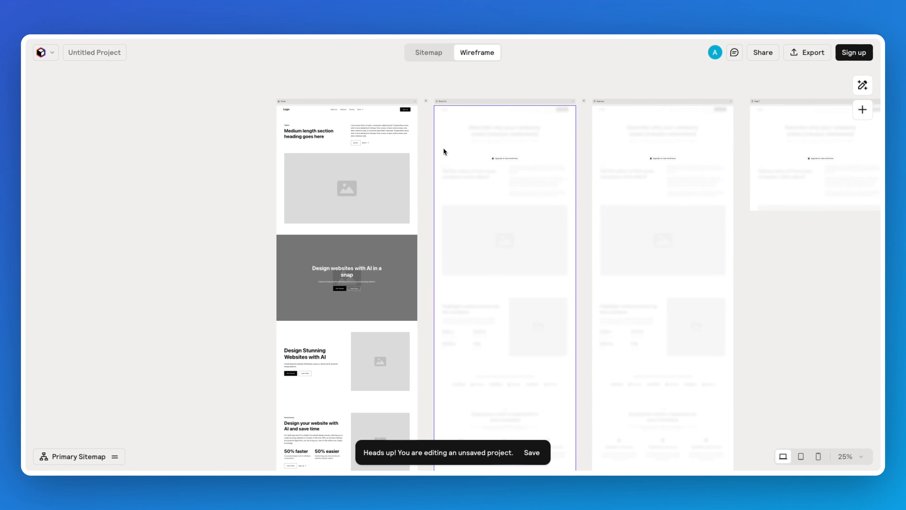
Step: Reopen the sitemap and review its overall structure, from the Home page's sections to the child pages and their sections
{"action": "left_click", "coordinate": [430, 53]}
{"action": "scroll", "coordinate": [433, 143], "scroll_direction": "down", "scroll_amount": 5}
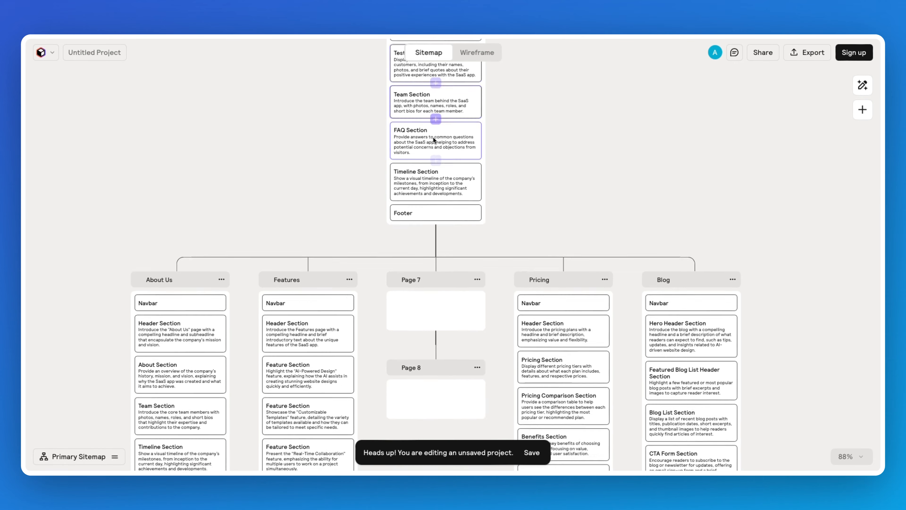
{"action": "scroll", "coordinate": [476, 141], "scroll_direction": "down", "scroll_amount": 3}
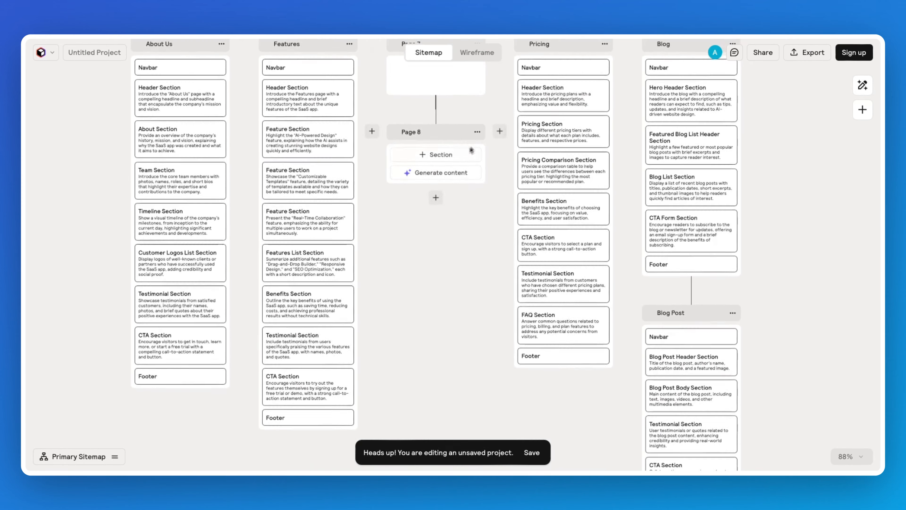
{"action": "scroll", "coordinate": [389, 209], "scroll_direction": "up", "scroll_amount": 10}
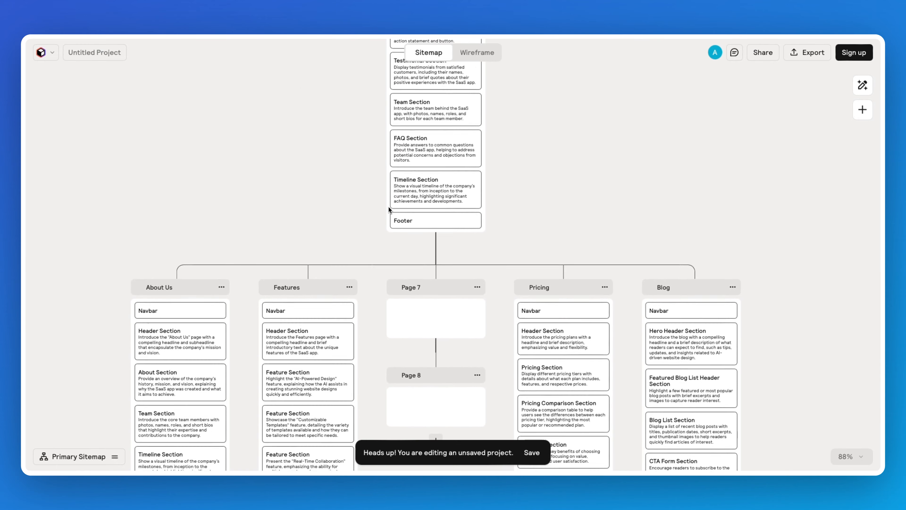
{"action": "scroll", "coordinate": [389, 208], "scroll_direction": "up", "scroll_amount": 2}
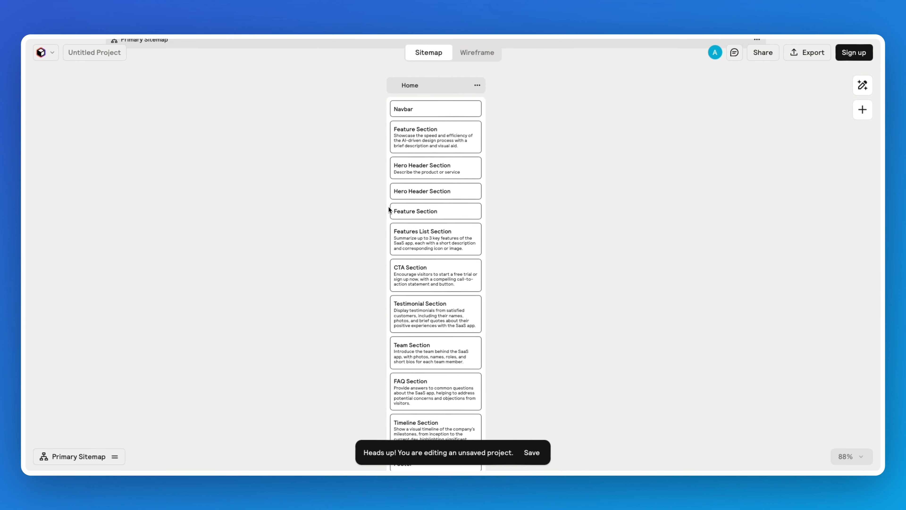
{"action": "scroll", "coordinate": [389, 207], "scroll_direction": "up", "scroll_amount": 2}
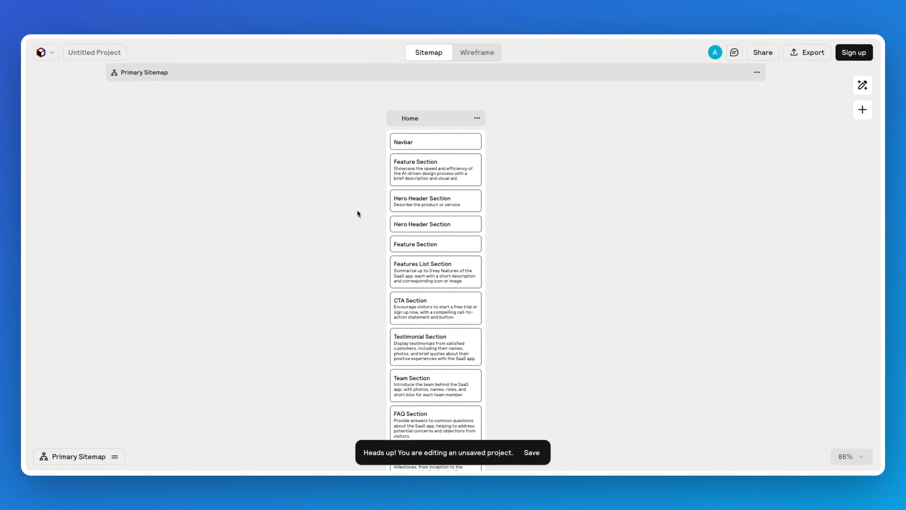
{"action": "scroll", "coordinate": [349, 210], "scroll_direction": "down", "scroll_amount": 2}
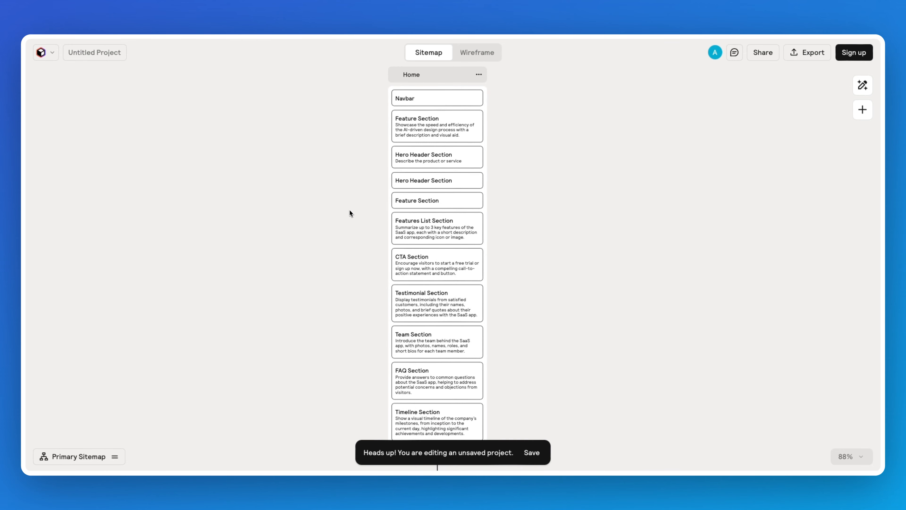
{"action": "scroll", "coordinate": [349, 210], "scroll_direction": "down", "scroll_amount": 10}
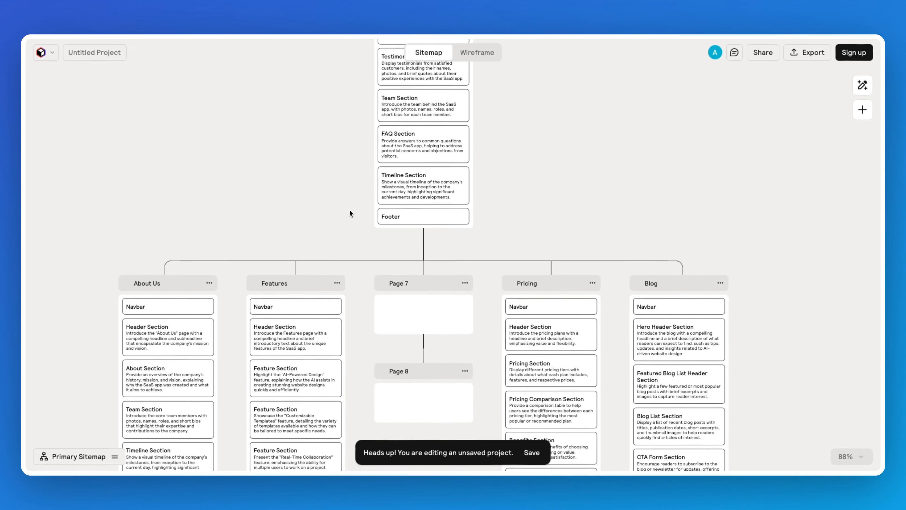
{"action": "scroll", "coordinate": [350, 210], "scroll_direction": "down", "scroll_amount": 1}
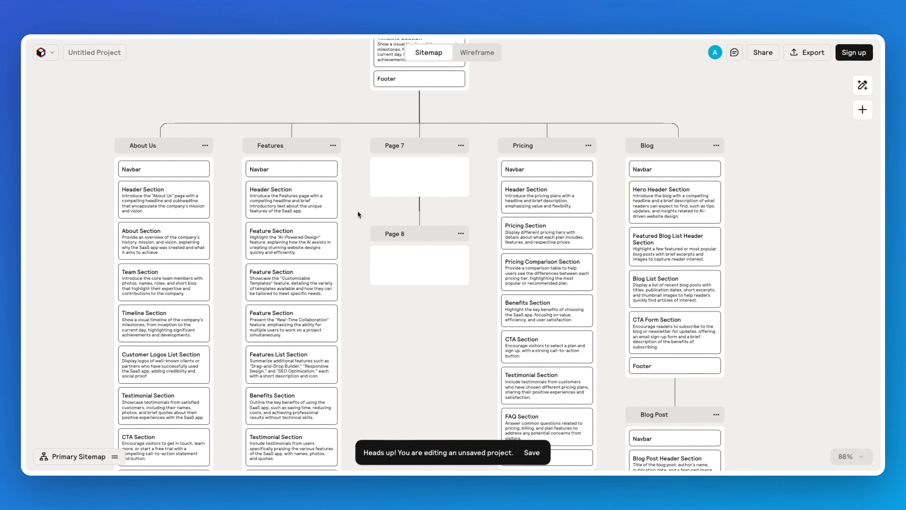
{"action": "scroll", "coordinate": [354, 206], "scroll_direction": "down", "scroll_amount": 5}
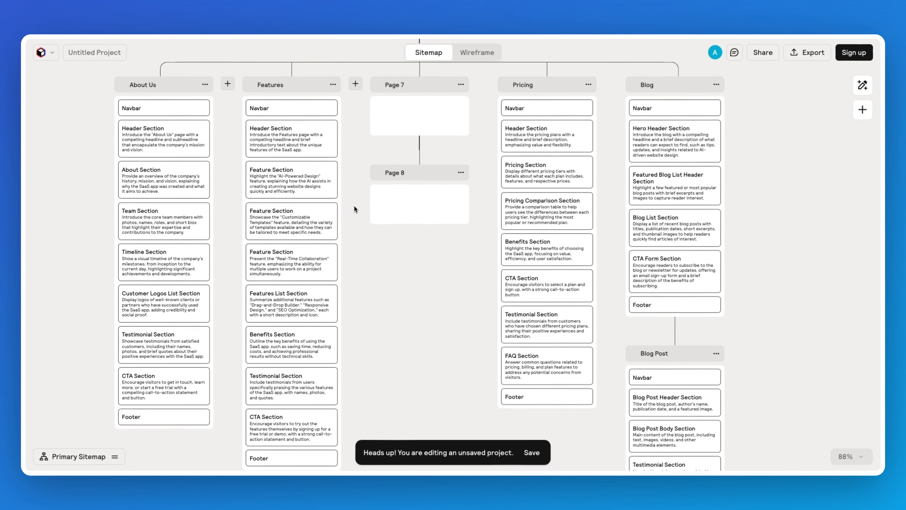